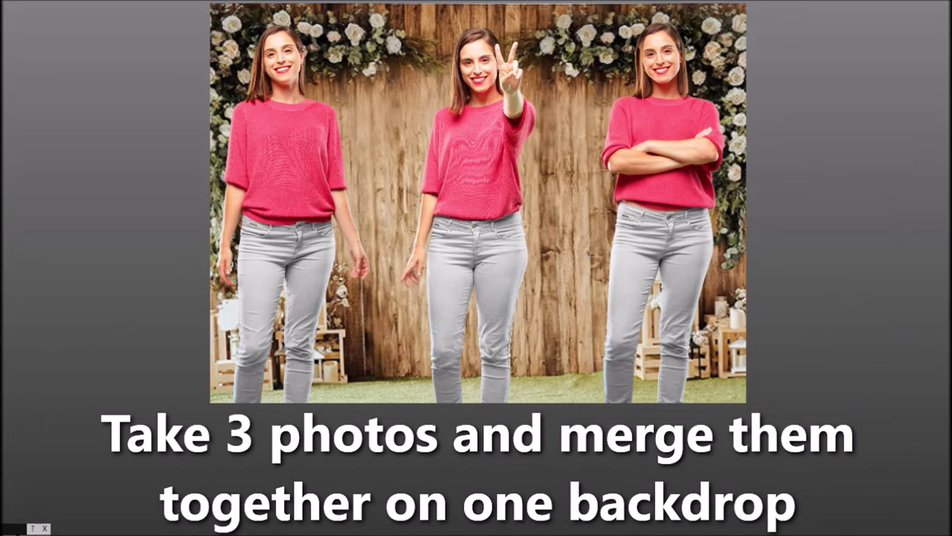
# Bring up the Screen Editor over the 3in1 screen and view the event's Process screen.
pyautogui.click(15, 528)
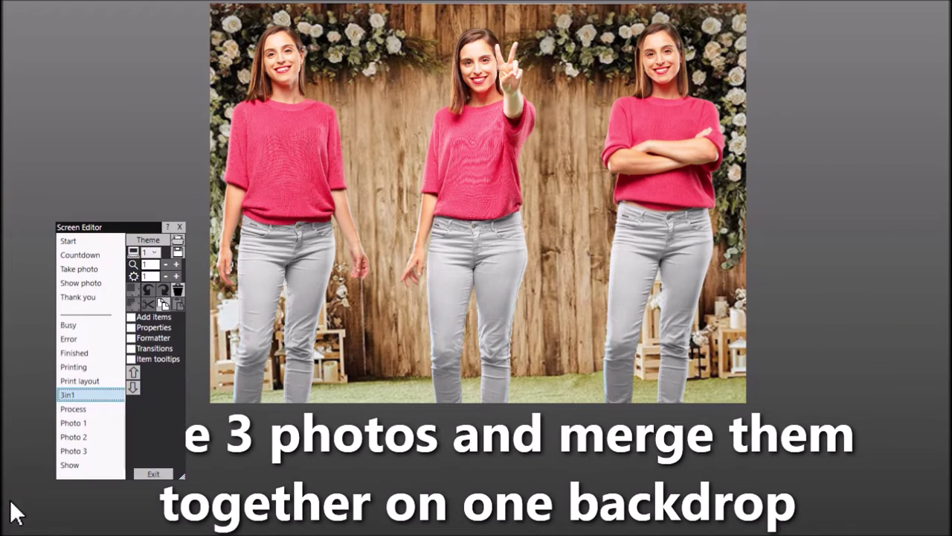
pyautogui.moveTo(134, 228); pyautogui.dragTo(134, 75)
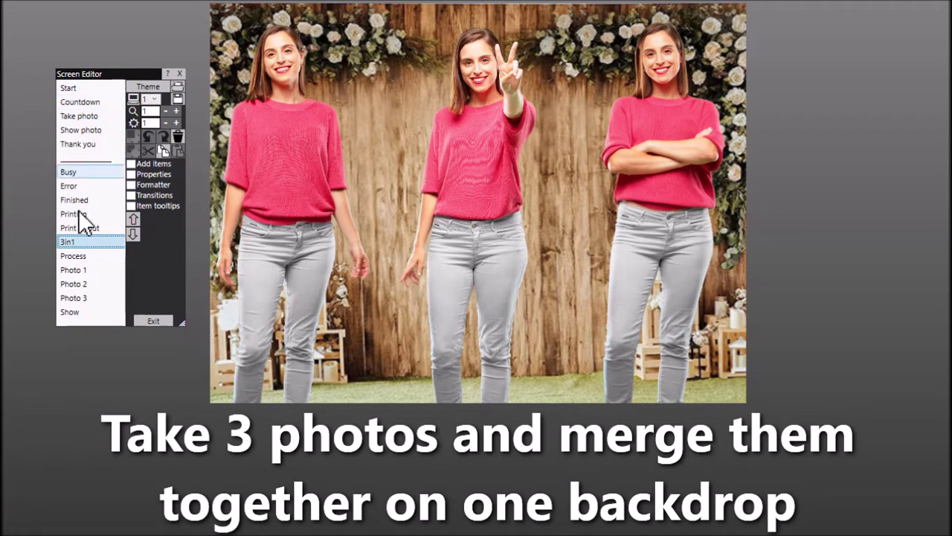
pyautogui.click(74, 256)
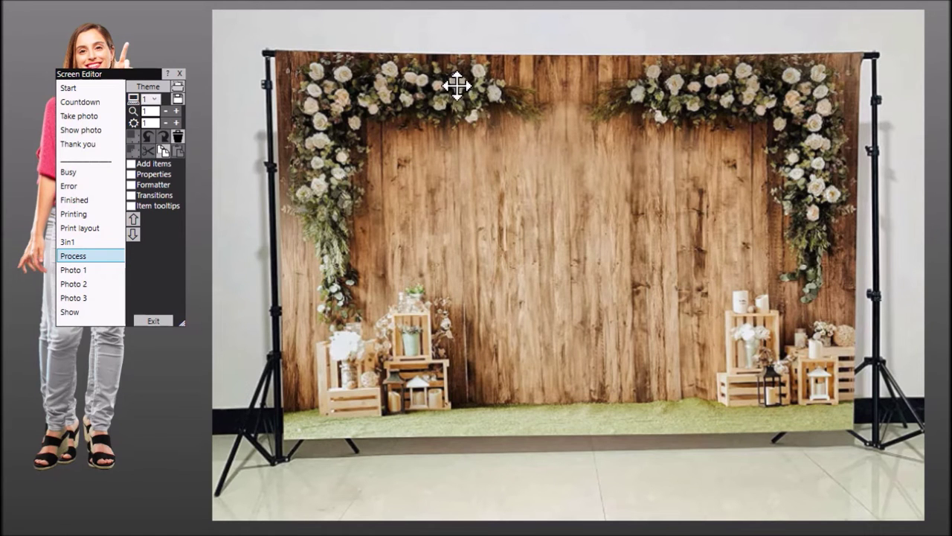
pyautogui.click(88, 90)
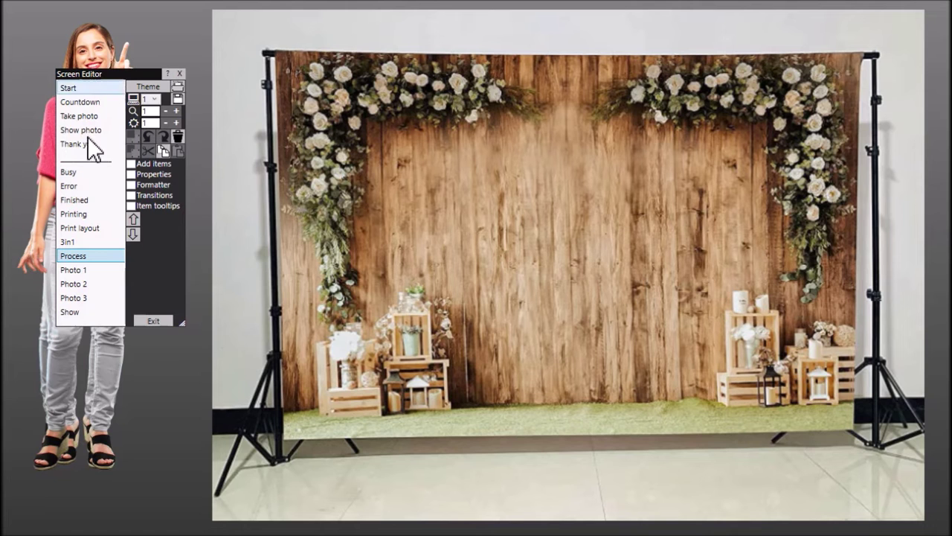
# Leave the Screen Editor and review the event type's photo recording options in the Event Designer.
pyautogui.click(155, 322)
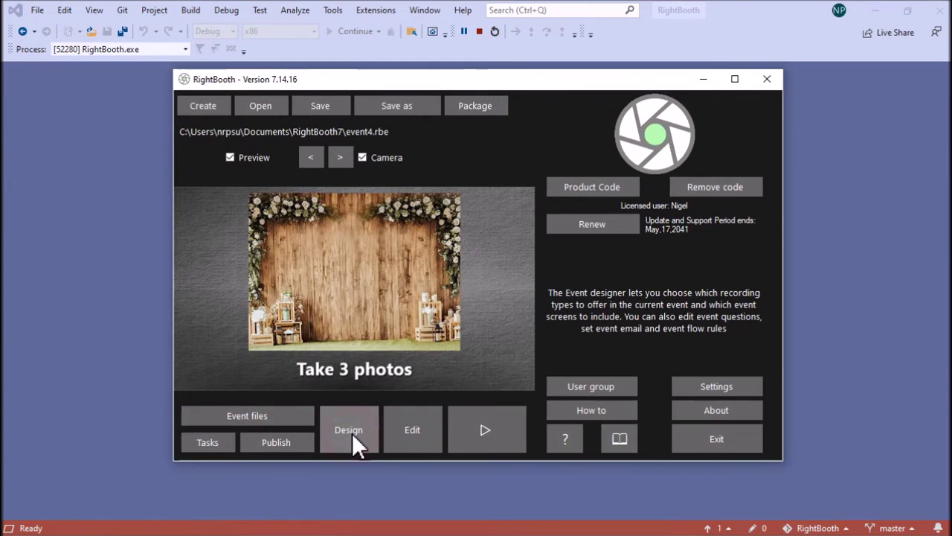
pyautogui.click(350, 430)
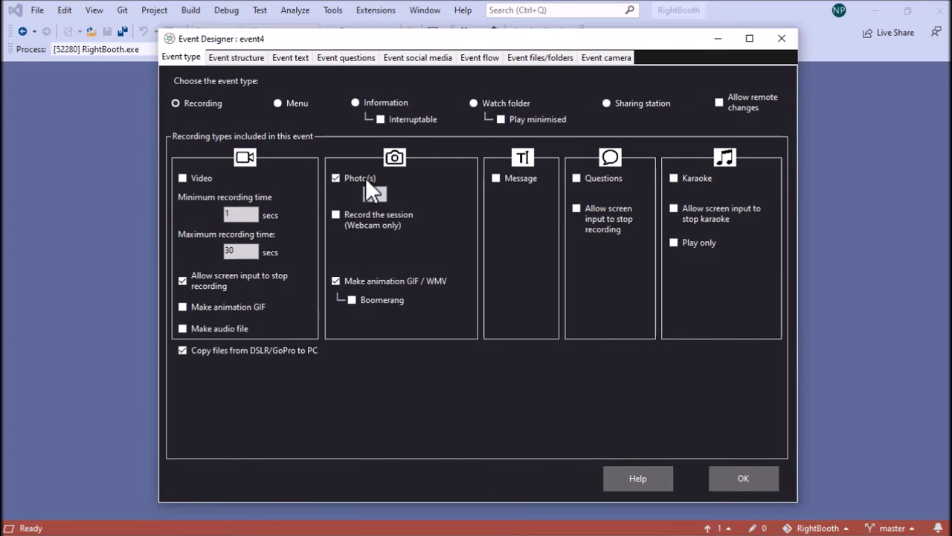
pyautogui.click(742, 480)
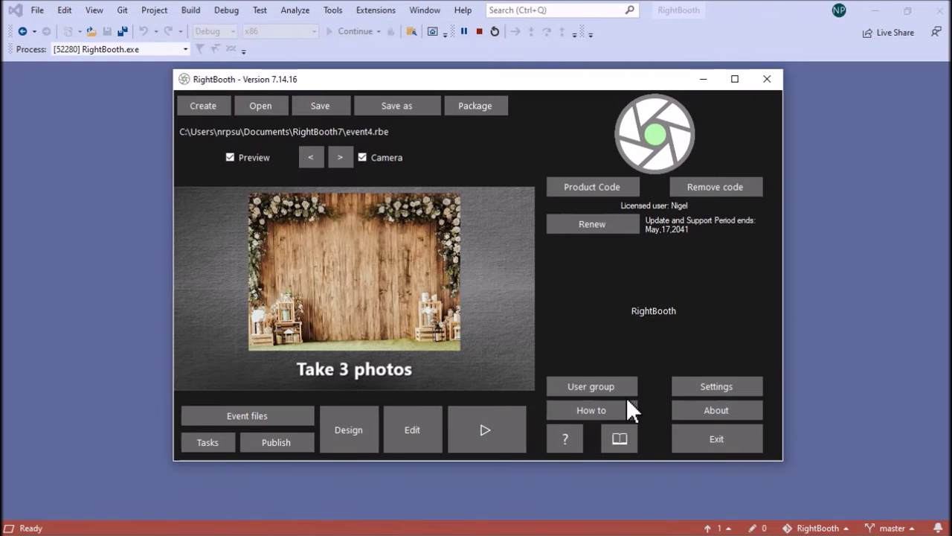
# Reopen the event screens for editing and view the Start, Countdown, Photo 1, Photo 2 and Photo 3 screens.
pyautogui.click(429, 437)
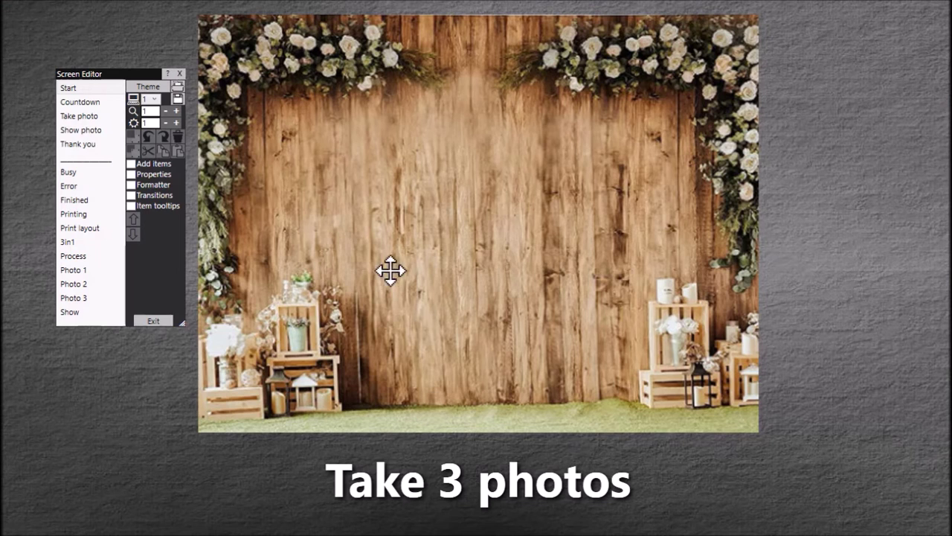
pyautogui.click(96, 103)
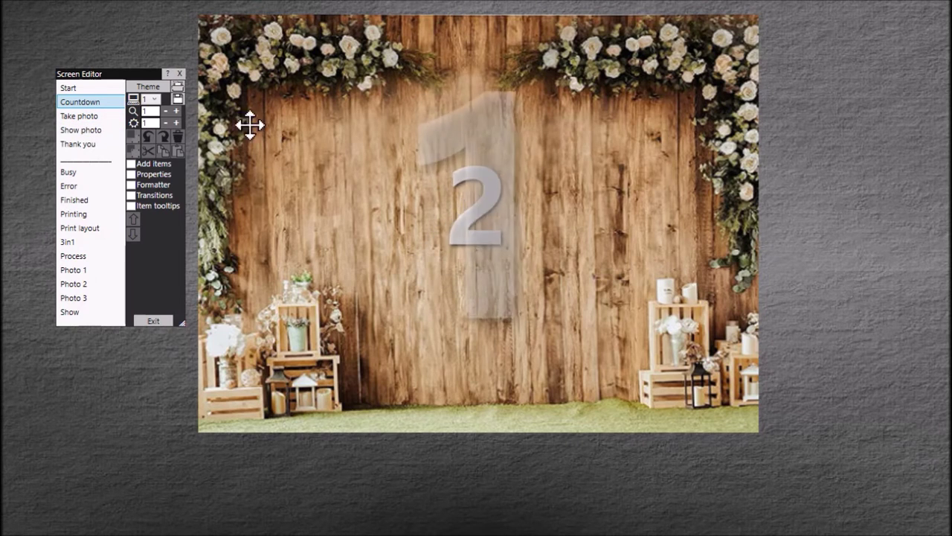
pyautogui.click(88, 271)
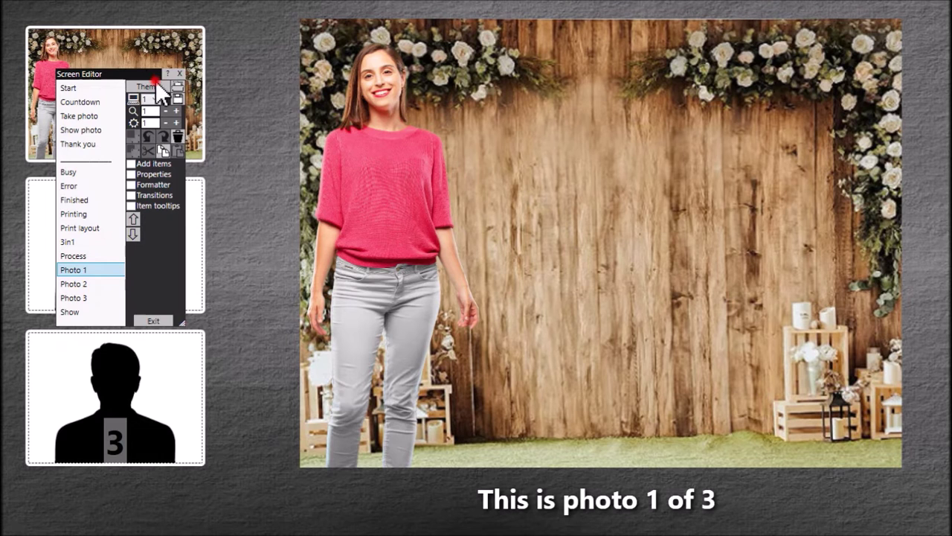
pyautogui.moveTo(154, 76); pyautogui.dragTo(280, 229)
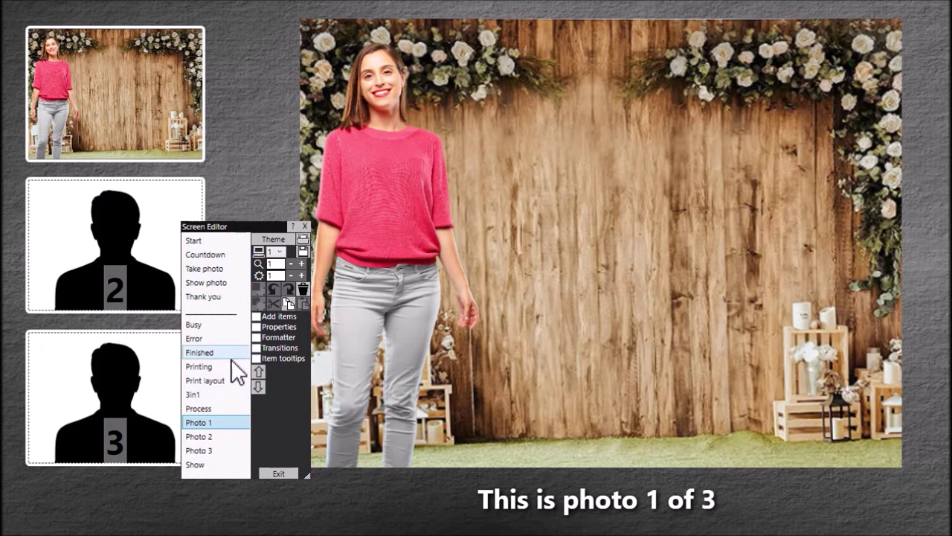
pyautogui.click(218, 437)
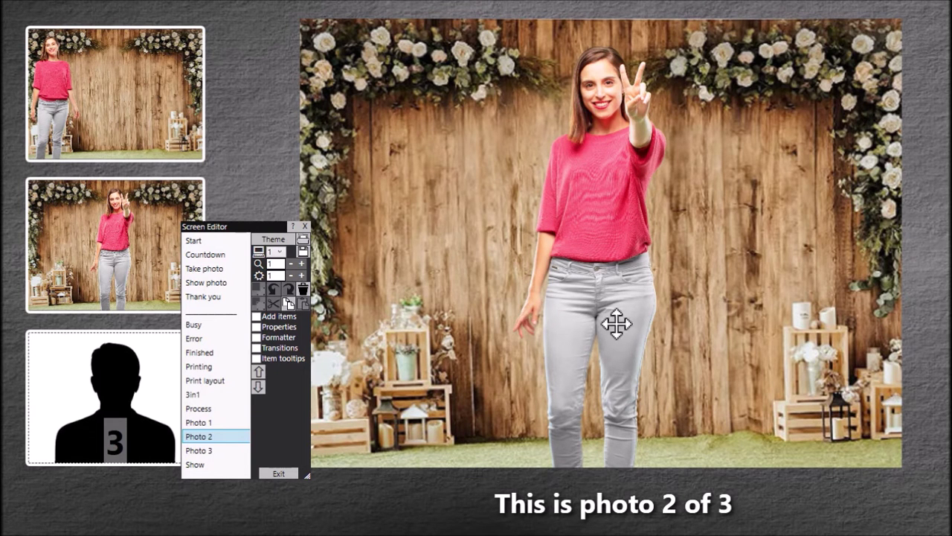
pyautogui.click(218, 451)
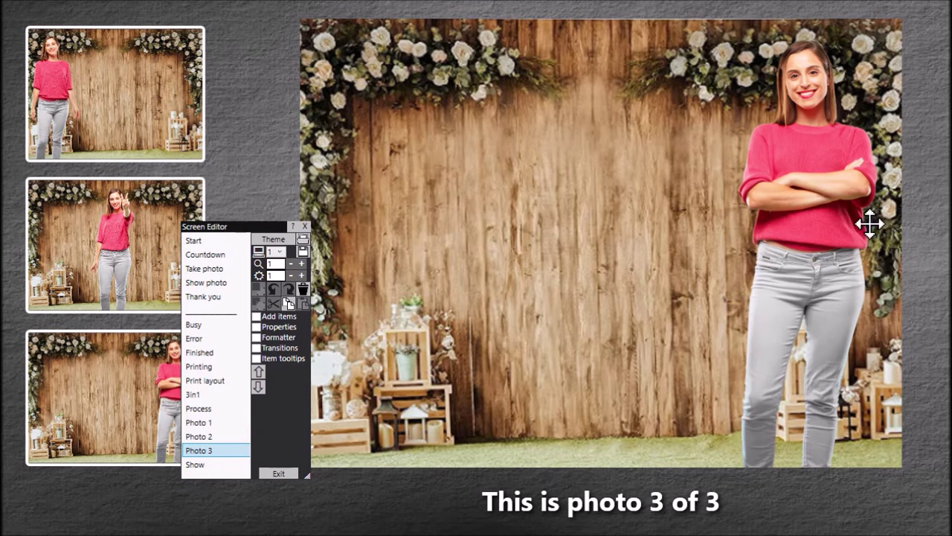
pyautogui.moveTo(263, 228); pyautogui.dragTo(360, 153)
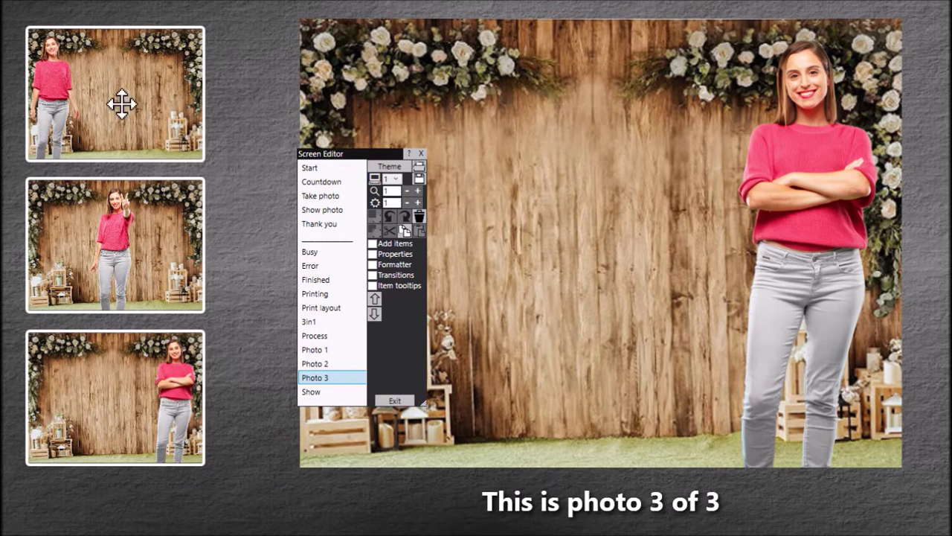
# On the Process screen, move the arms-down cut-out of the woman onto the backdrop's left side and back off it.
pyautogui.click(331, 336)
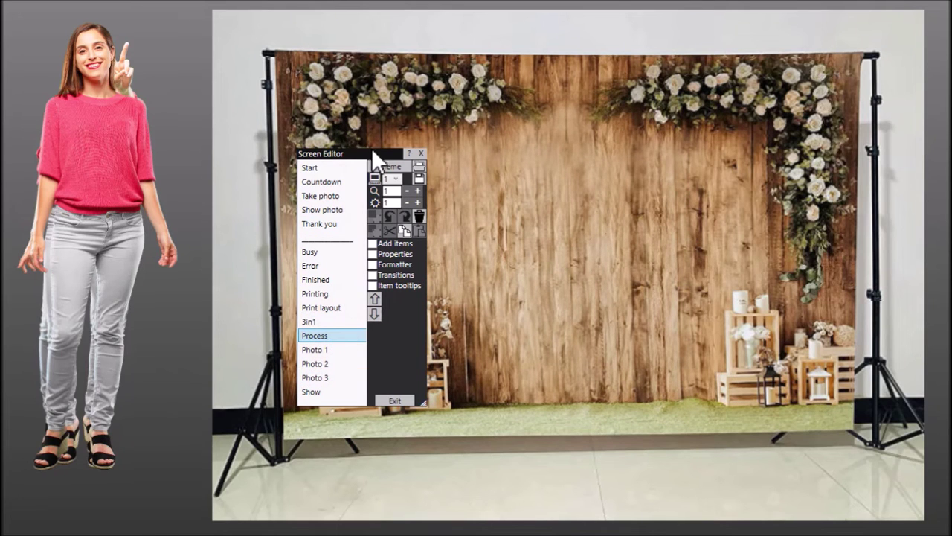
pyautogui.moveTo(374, 153); pyautogui.dragTo(96, 307)
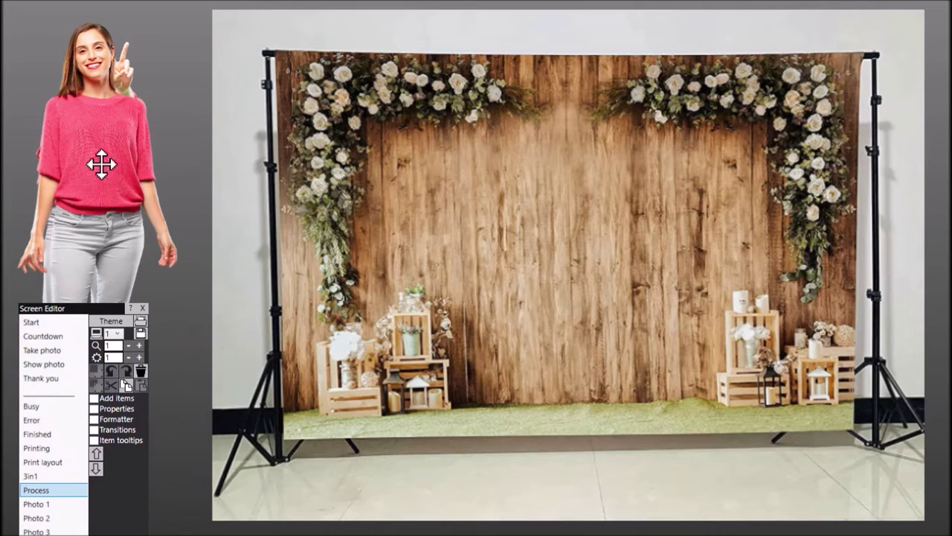
pyautogui.moveTo(93, 144); pyautogui.dragTo(365, 191)
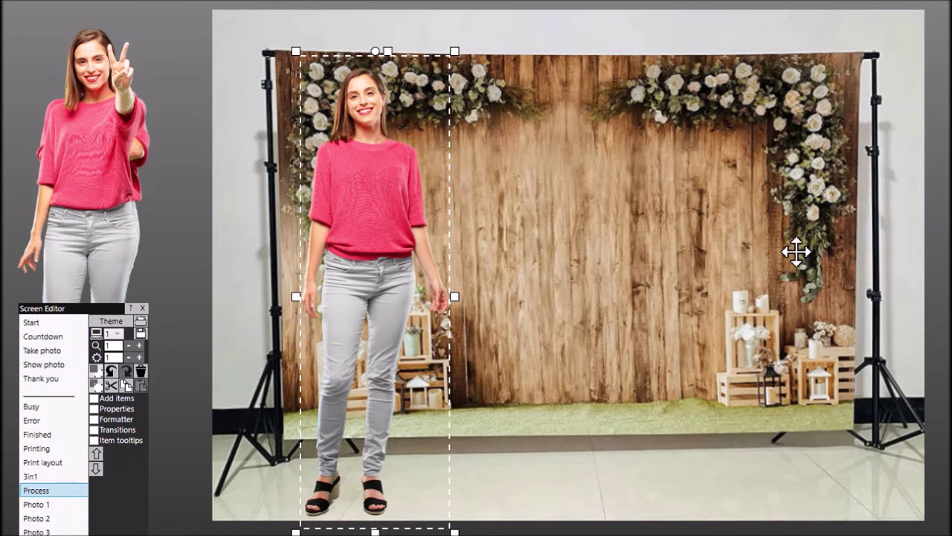
pyautogui.moveTo(398, 218); pyautogui.dragTo(106, 260)
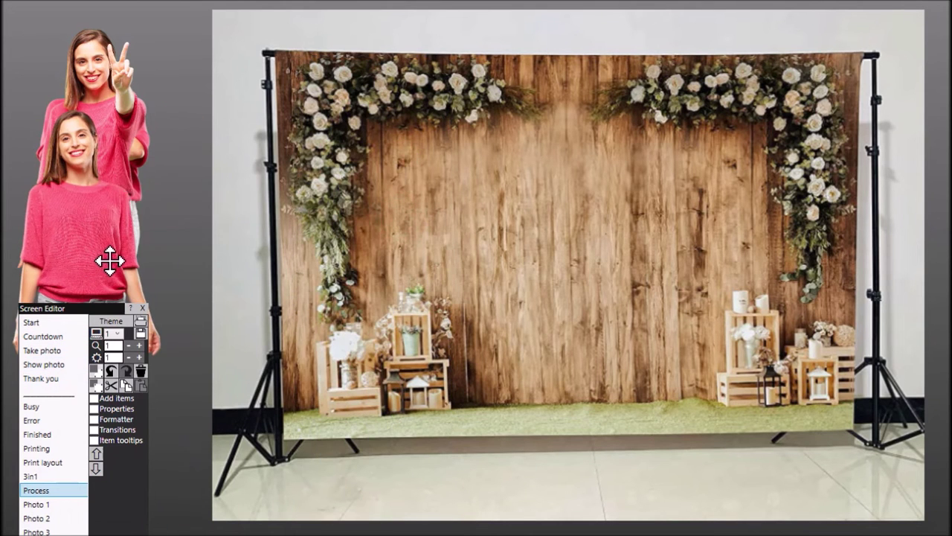
# Move the peace-sign cut-out onto the backdrop's centre and back off, and place the crossed-arms cut-out on the backdrop's right side.
pyautogui.moveTo(118, 72); pyautogui.dragTo(601, 102)
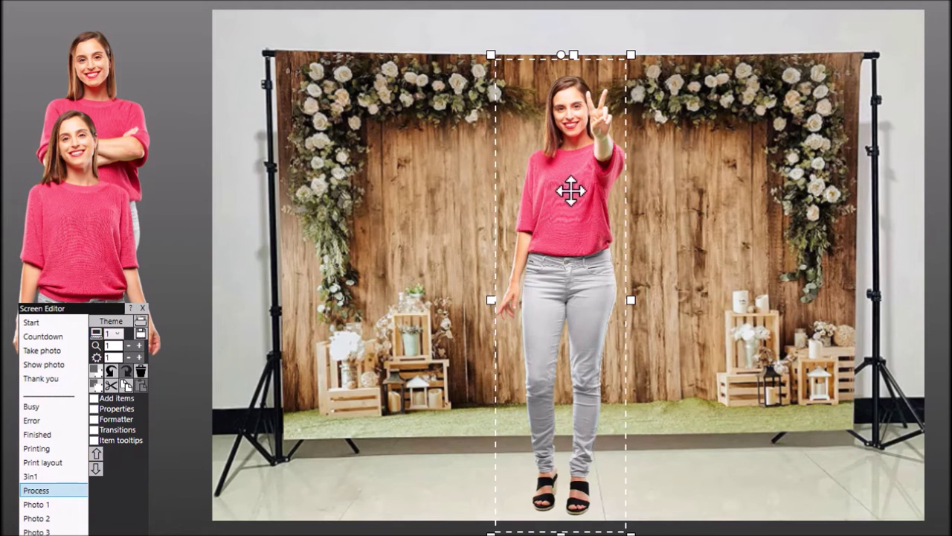
pyautogui.moveTo(570, 186); pyautogui.dragTo(62, 258)
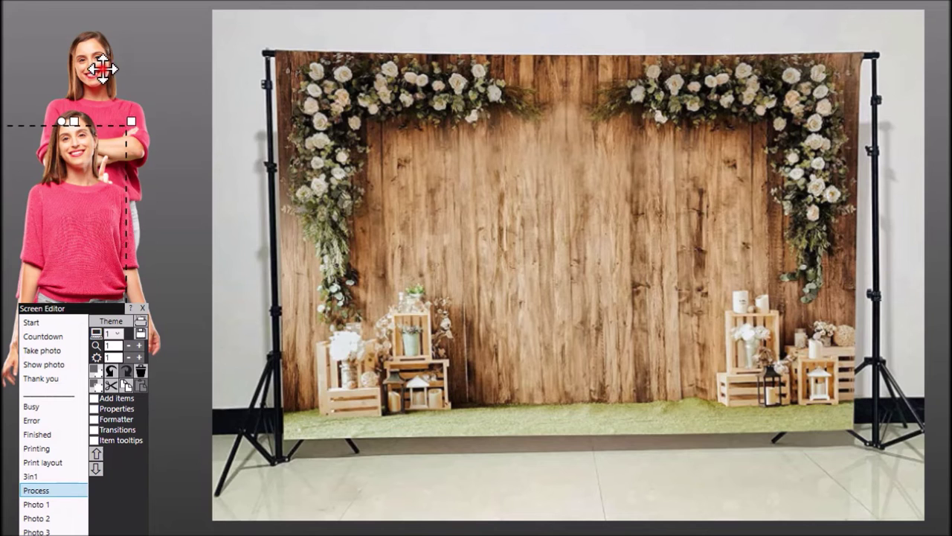
pyautogui.moveTo(93, 66); pyautogui.dragTo(791, 122)
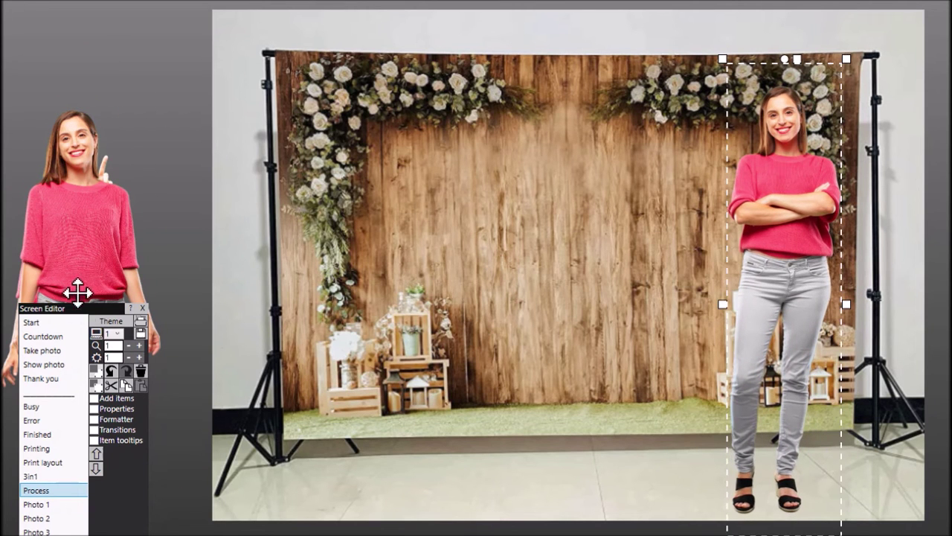
pyautogui.click(111, 308)
pyautogui.moveTo(111, 308); pyautogui.dragTo(192, 92)
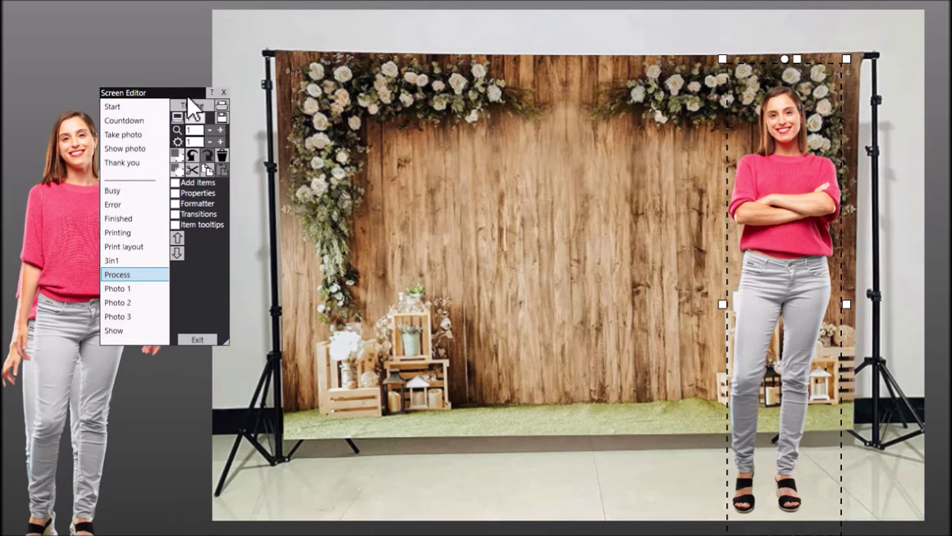
# View the 3in1 screen and the Print layout screen, and leave the Screen Editor.
pyautogui.click(128, 261)
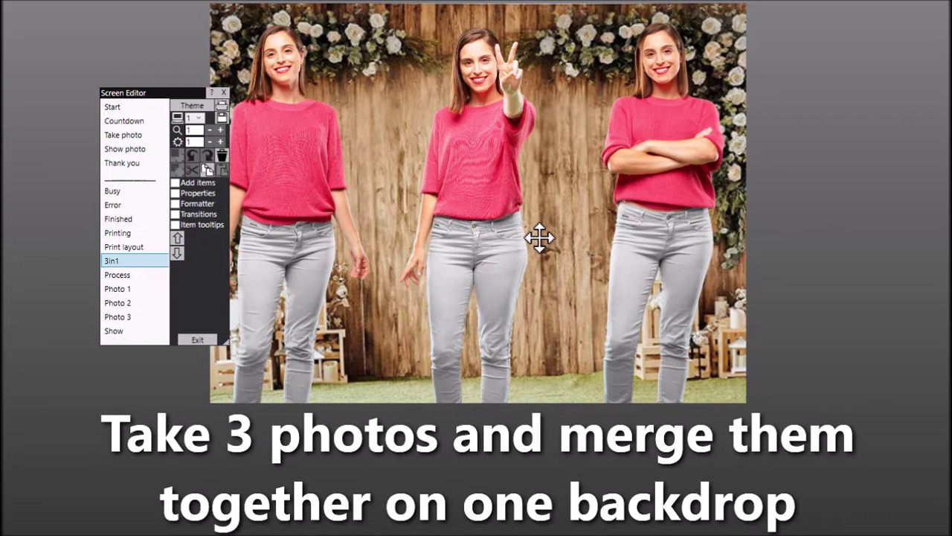
pyautogui.click(140, 249)
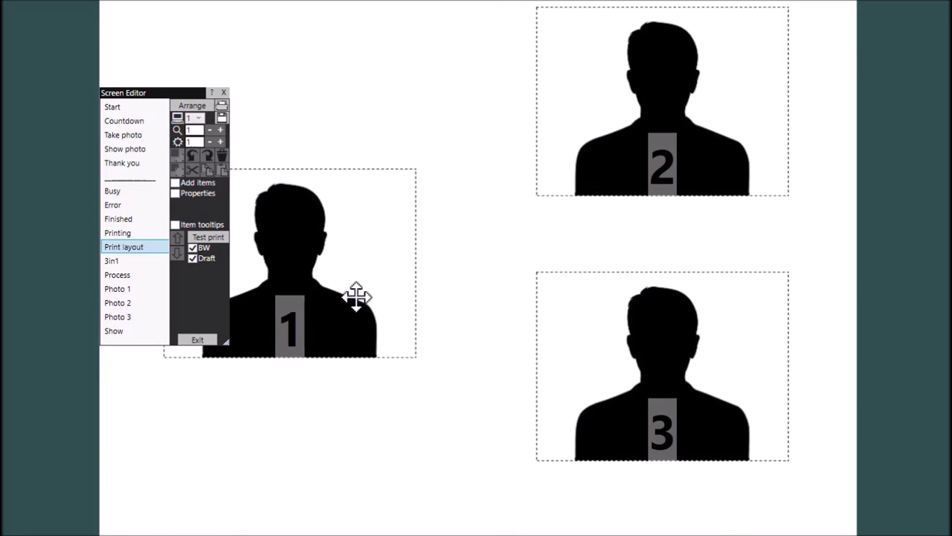
pyautogui.click(210, 339)
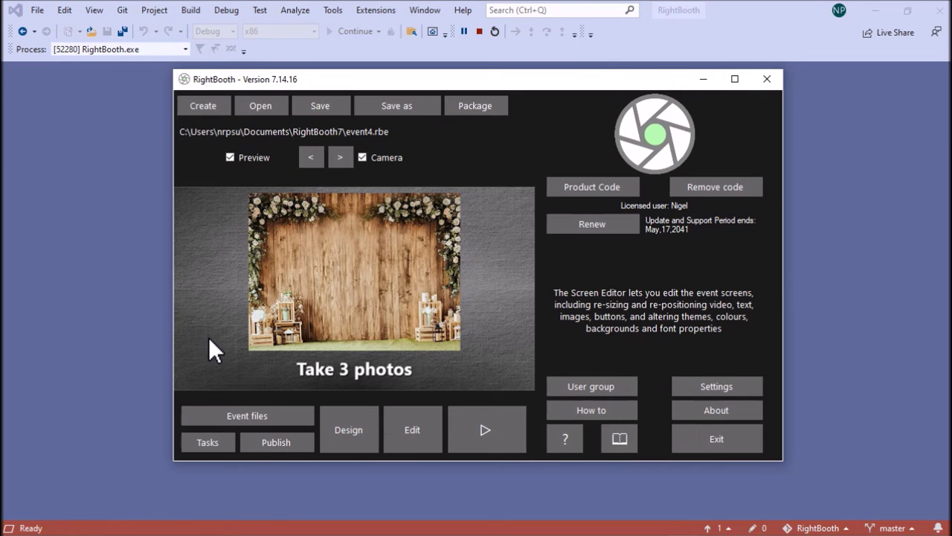
# Check the option to save the print layout as an image file in the Event Designer's Print photos settings.
pyautogui.click(361, 432)
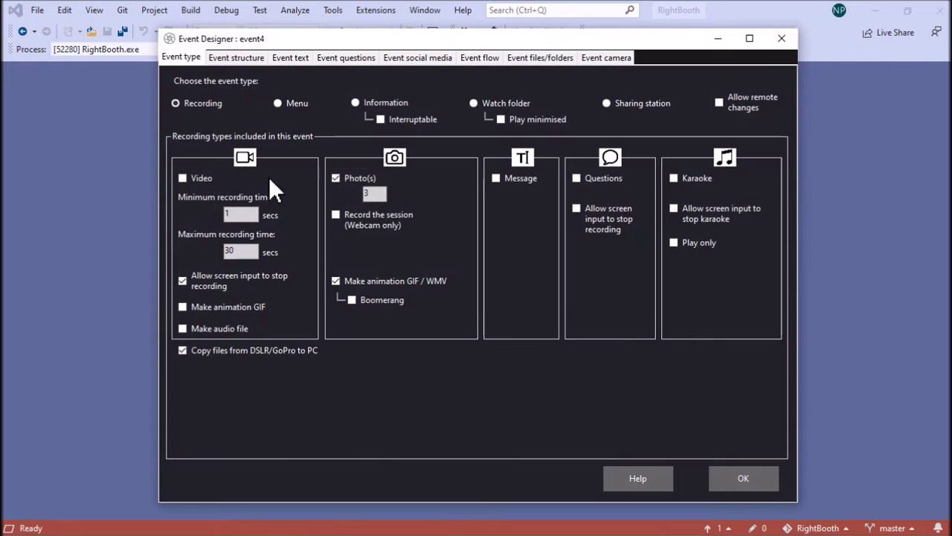
pyautogui.click(230, 62)
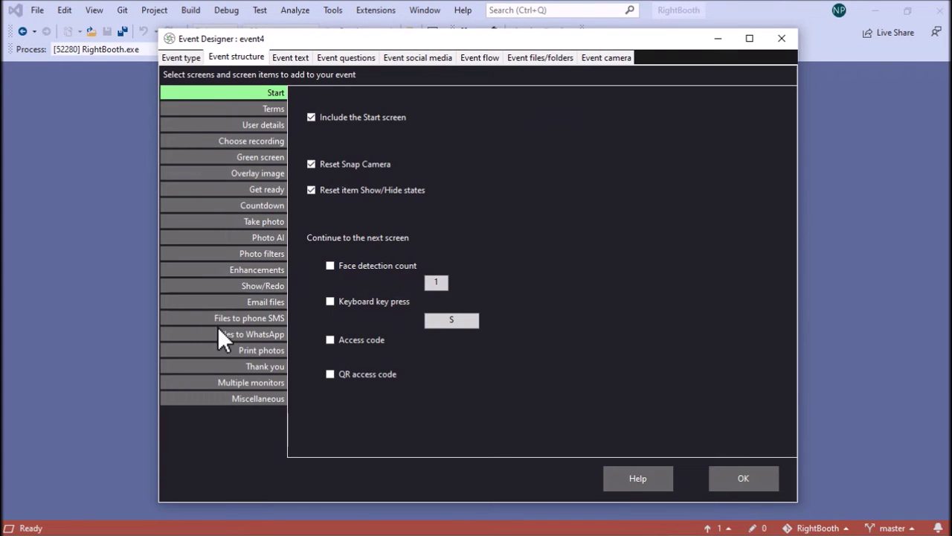
pyautogui.click(266, 351)
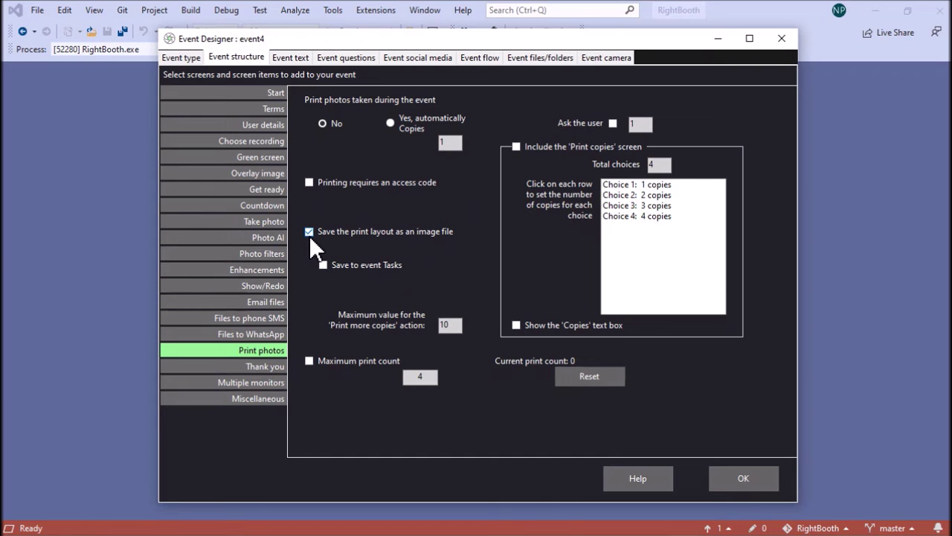
pyautogui.click(724, 484)
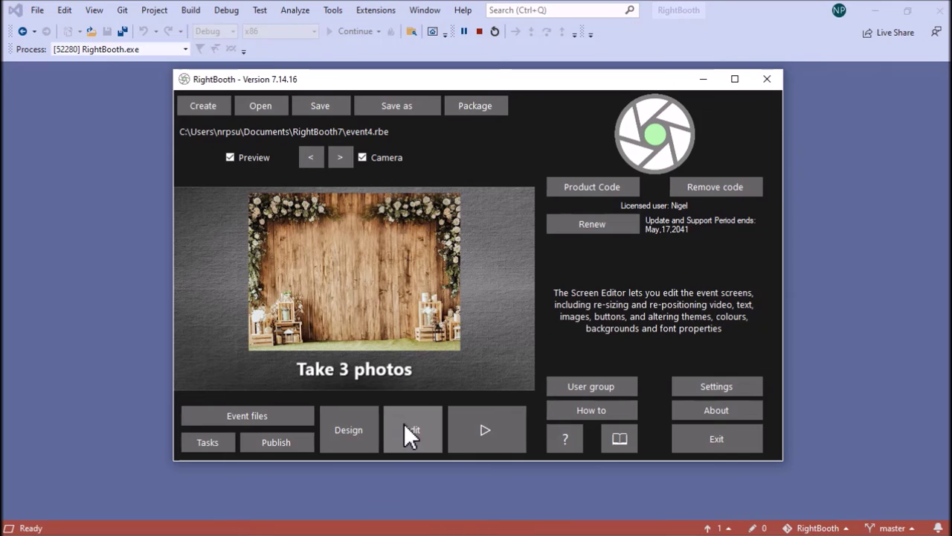
# Reopen the Screen Editor, go to the Show screen, and reposition the three backdrop photos so that they stay apart.
pyautogui.click(408, 429)
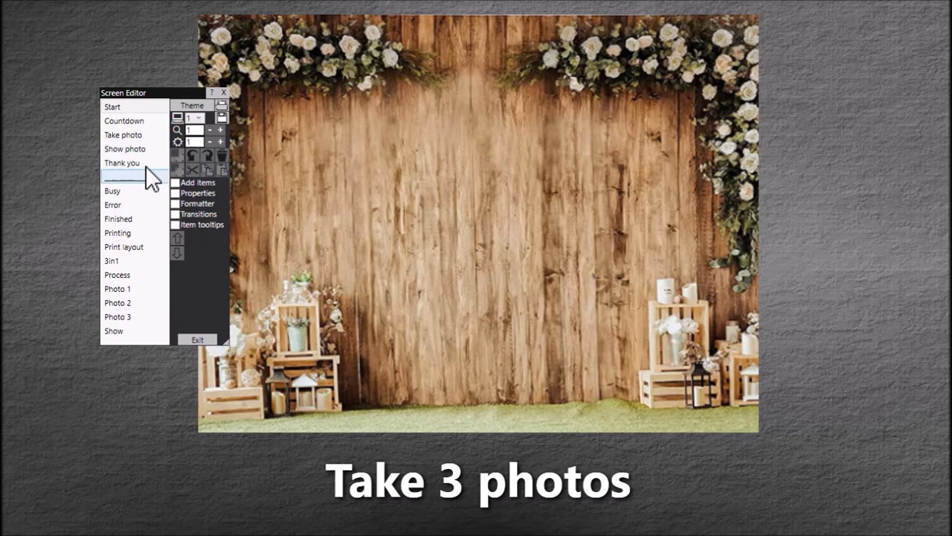
pyautogui.click(143, 165)
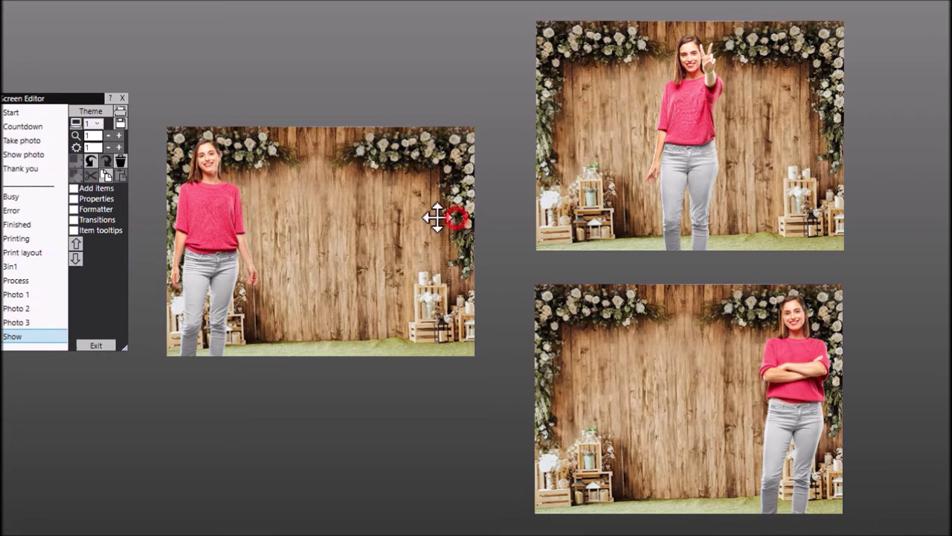
pyautogui.moveTo(436, 217); pyautogui.dragTo(461, 217)
pyautogui.moveTo(694, 137)
pyautogui.mouseDown()
pyautogui.moveTo(677, 122)
pyautogui.moveTo(694, 131)
pyautogui.mouseUp()
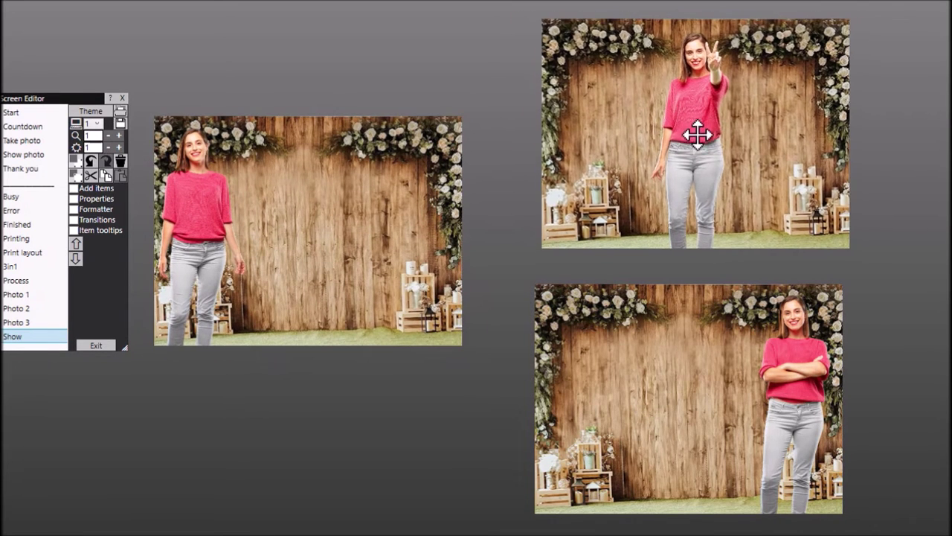
pyautogui.moveTo(716, 339)
pyautogui.mouseDown()
pyautogui.moveTo(729, 355)
pyautogui.moveTo(730, 337)
pyautogui.moveTo(716, 341)
pyautogui.moveTo(737, 353)
pyautogui.moveTo(720, 340)
pyautogui.mouseUp()
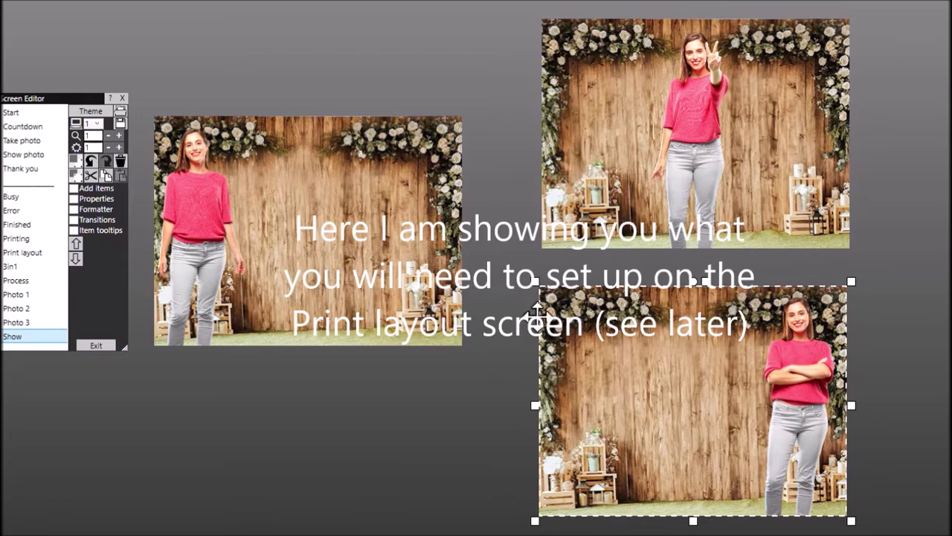
pyautogui.click(477, 44)
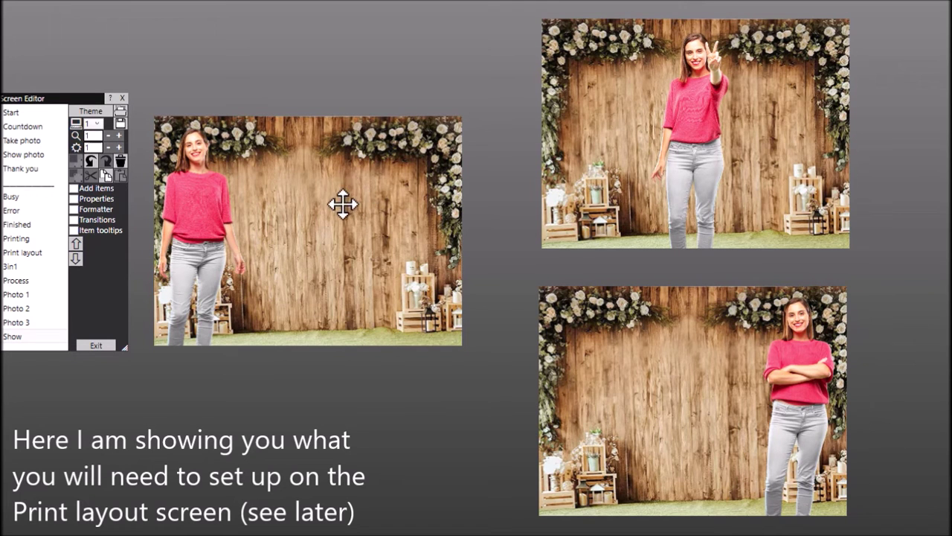
# Overlap the peace-sign photo with the other two, send it to the back, and return it to the arms-down photo's right side.
pyautogui.moveTo(342, 204); pyautogui.dragTo(366, 201)
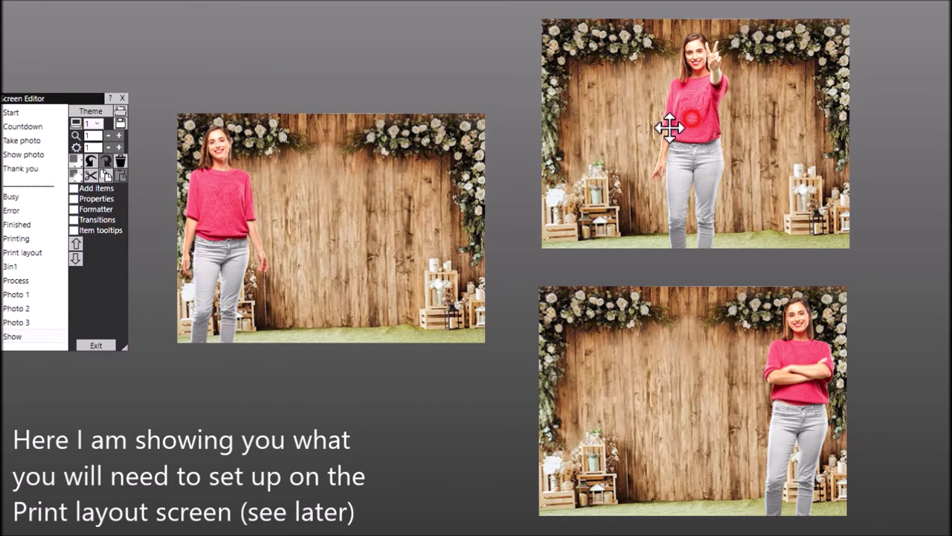
pyautogui.moveTo(673, 125); pyautogui.dragTo(582, 284)
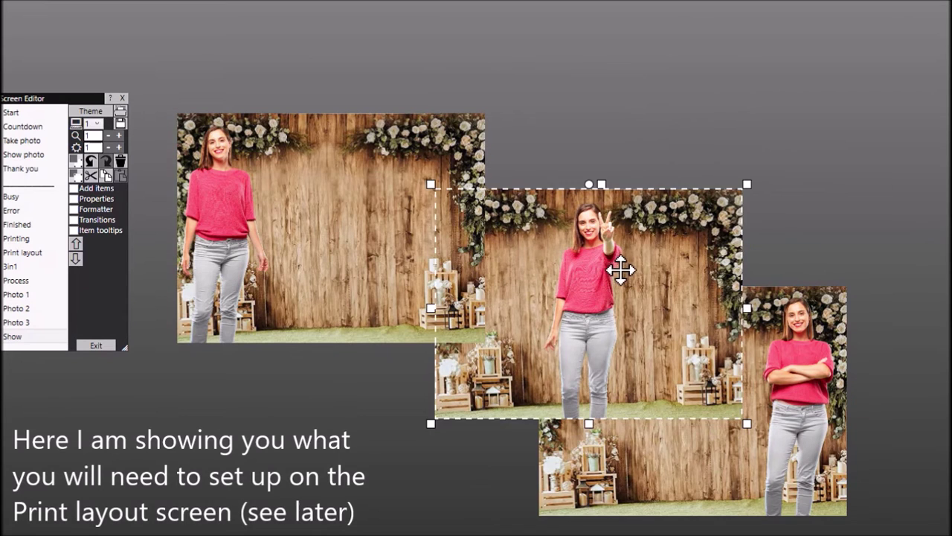
pyautogui.click(80, 171)
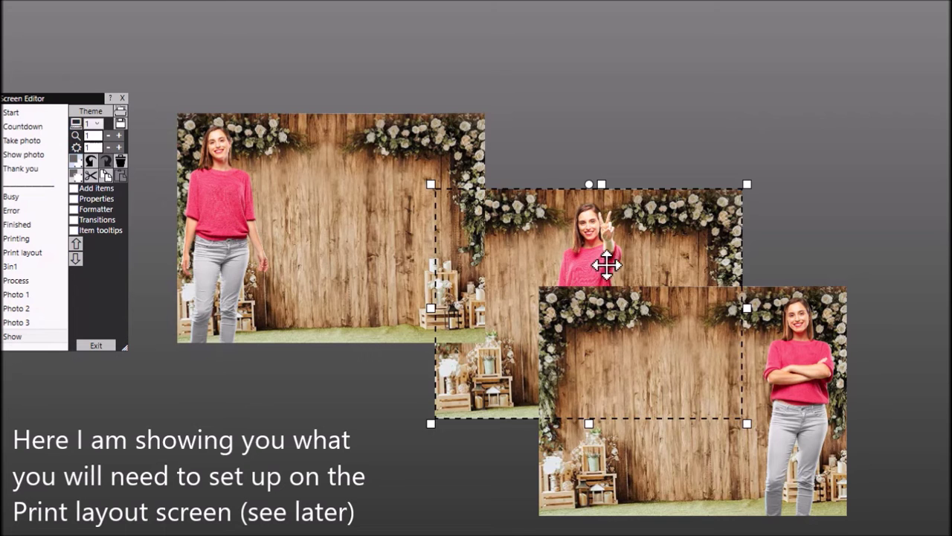
pyautogui.moveTo(606, 264); pyautogui.dragTo(722, 114)
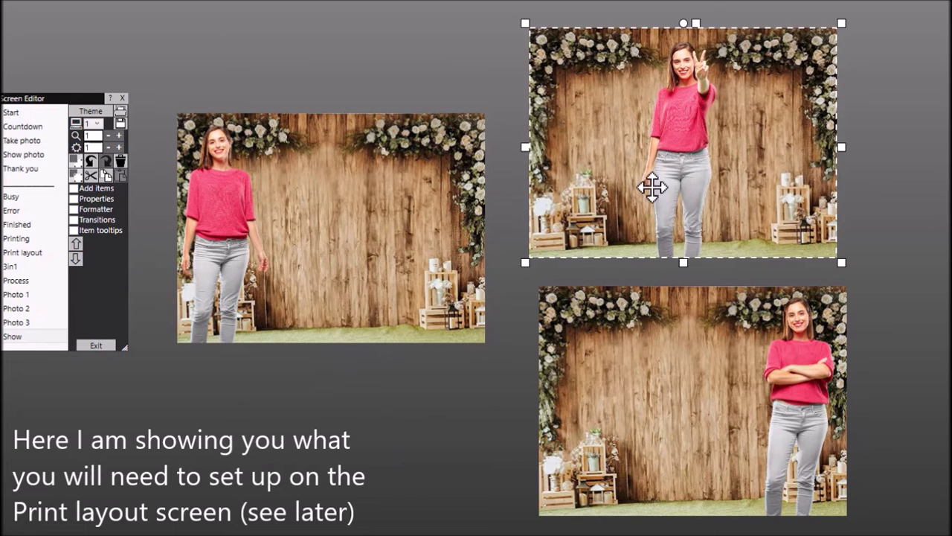
pyautogui.moveTo(272, 174); pyautogui.dragTo(306, 105)
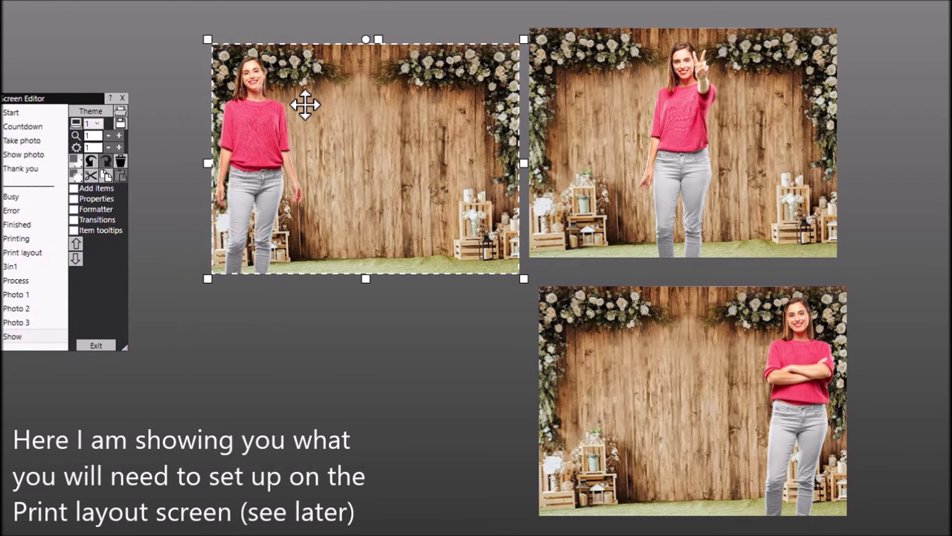
# In the image properties, crop the arms-down photo from the right by 66.
pyautogui.click(96, 198)
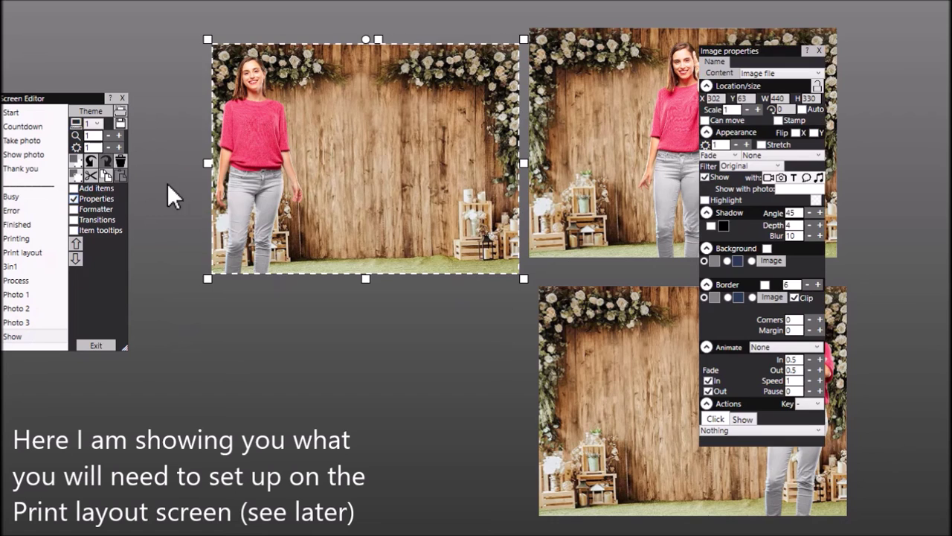
pyautogui.click(737, 155)
pyautogui.click(819, 154)
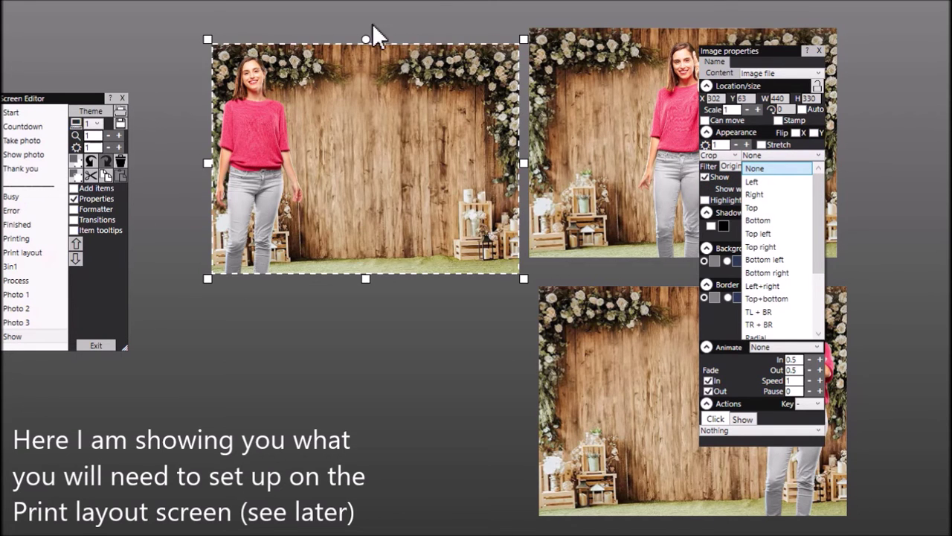
pyautogui.click(775, 195)
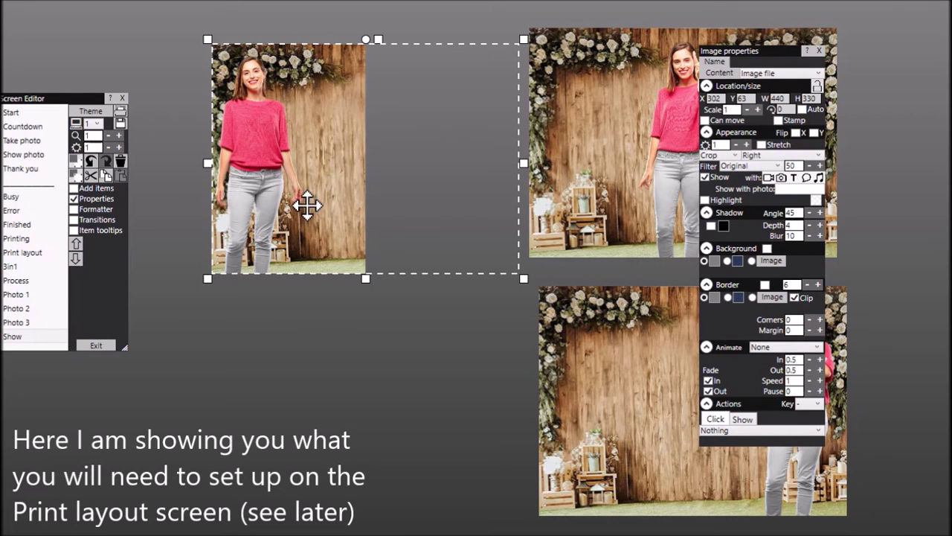
pyautogui.click(793, 165)
pyautogui.write('66')
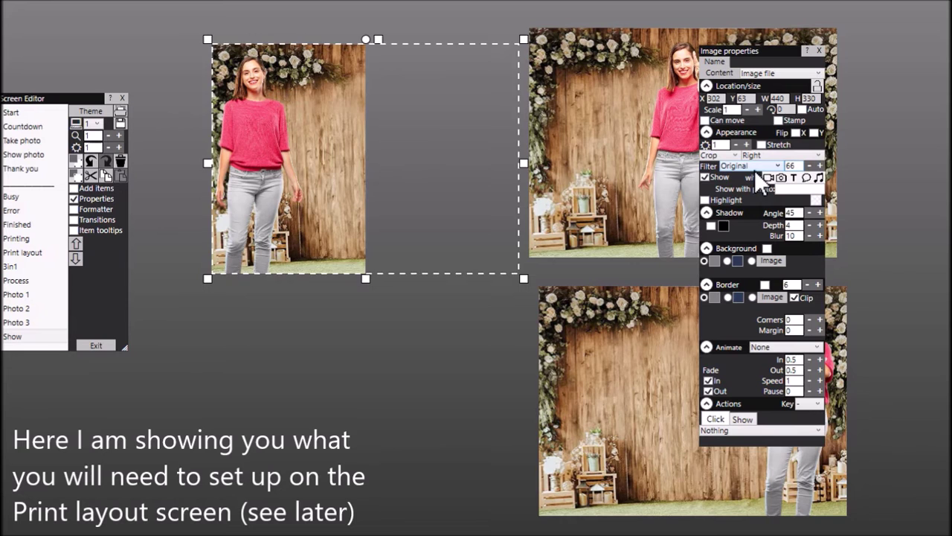
pyautogui.press('Return')
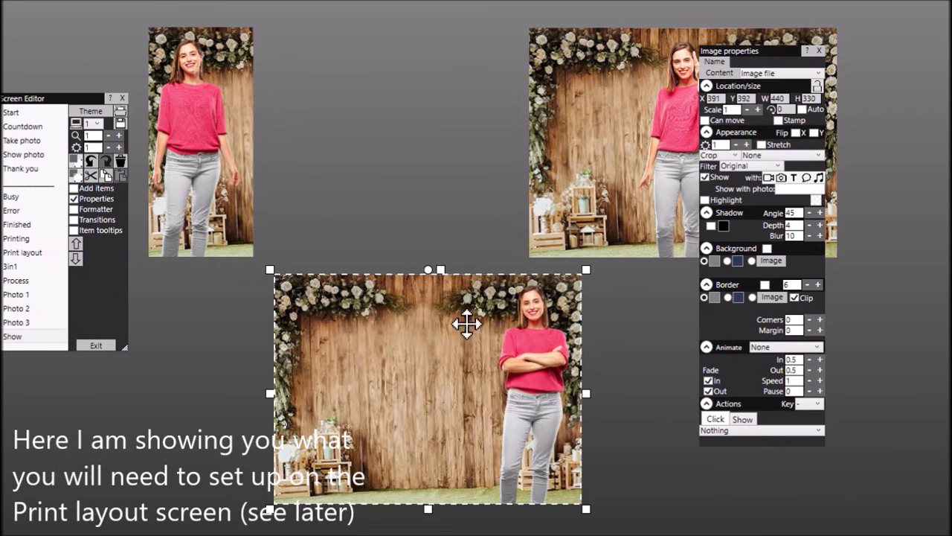
# Crop the crossed-arms photo from the left by 66, then close the image properties and deselect the photo.
pyautogui.moveTo(466, 323); pyautogui.dragTo(428, 348)
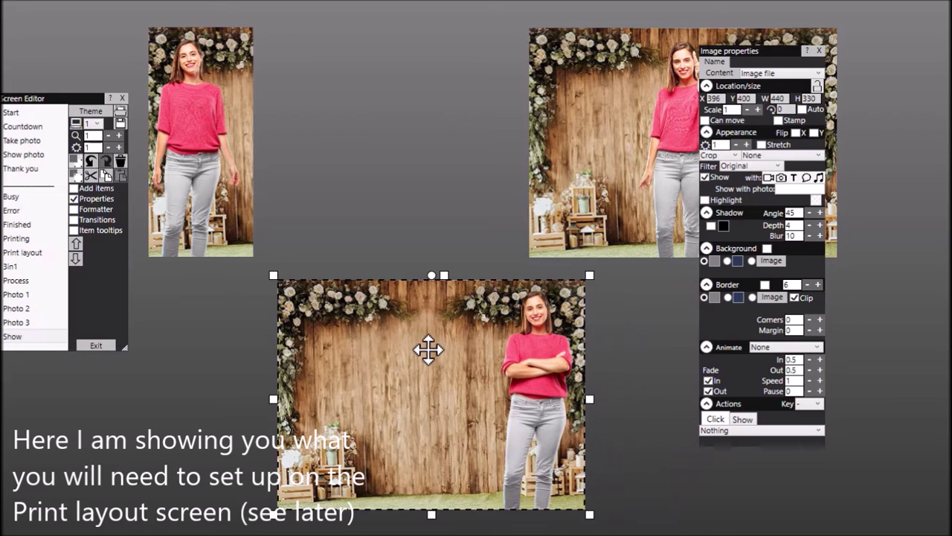
pyautogui.click(738, 154)
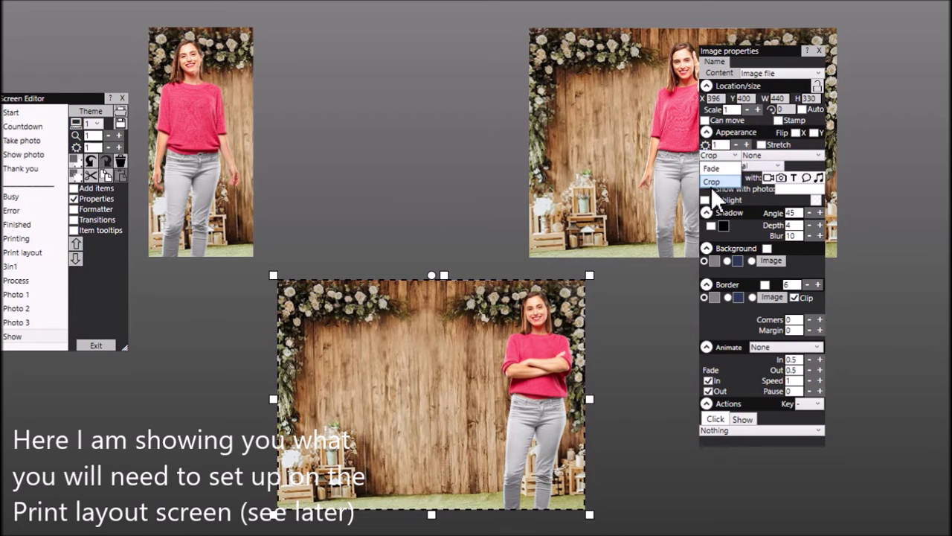
pyautogui.click(818, 155)
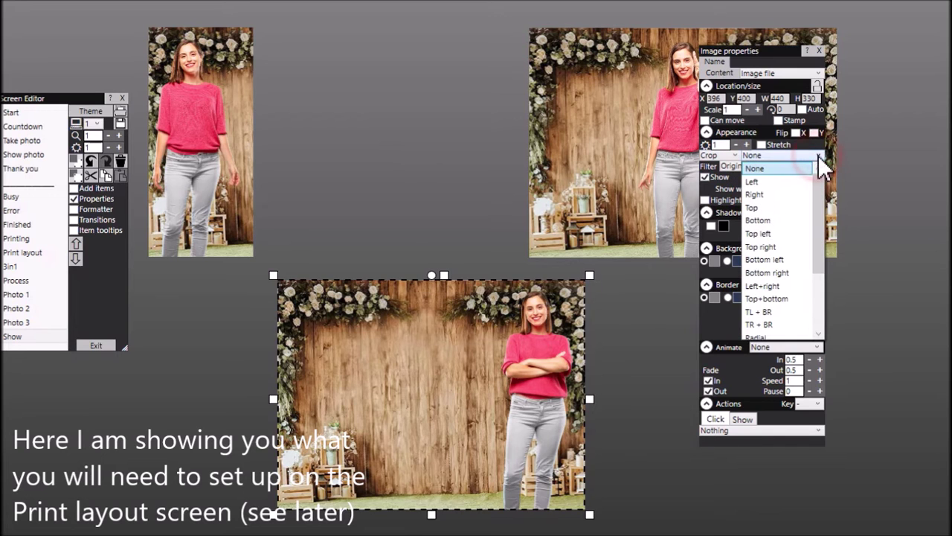
pyautogui.click(778, 181)
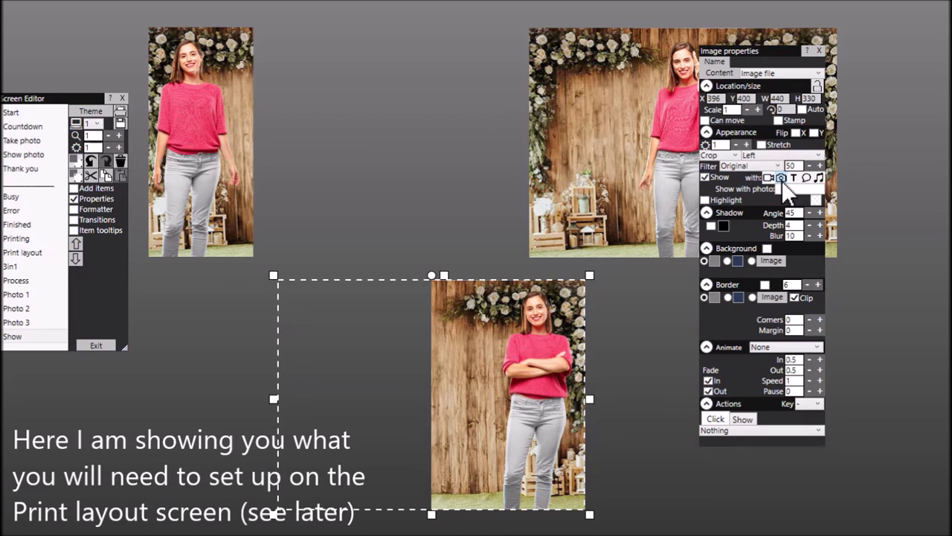
pyautogui.doubleClick(796, 165)
pyautogui.write('66')
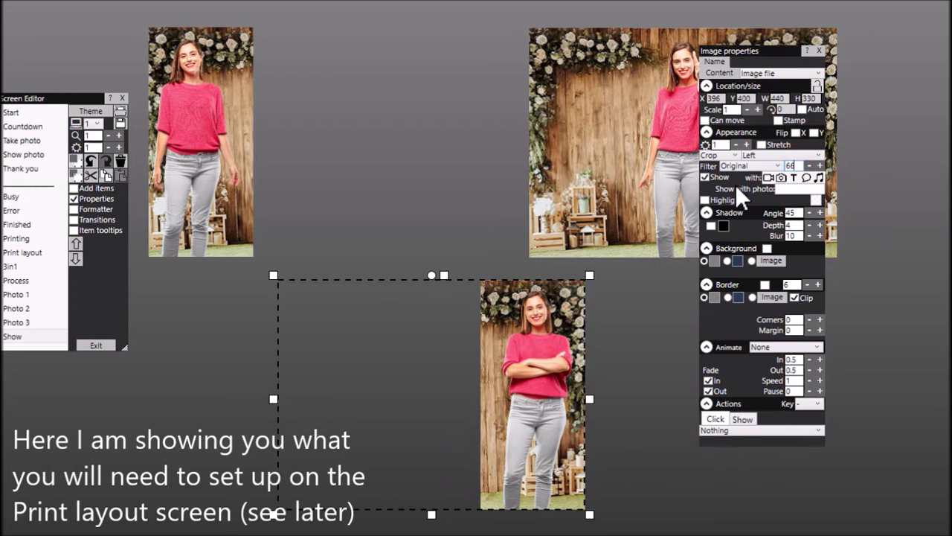
pyautogui.click(820, 50)
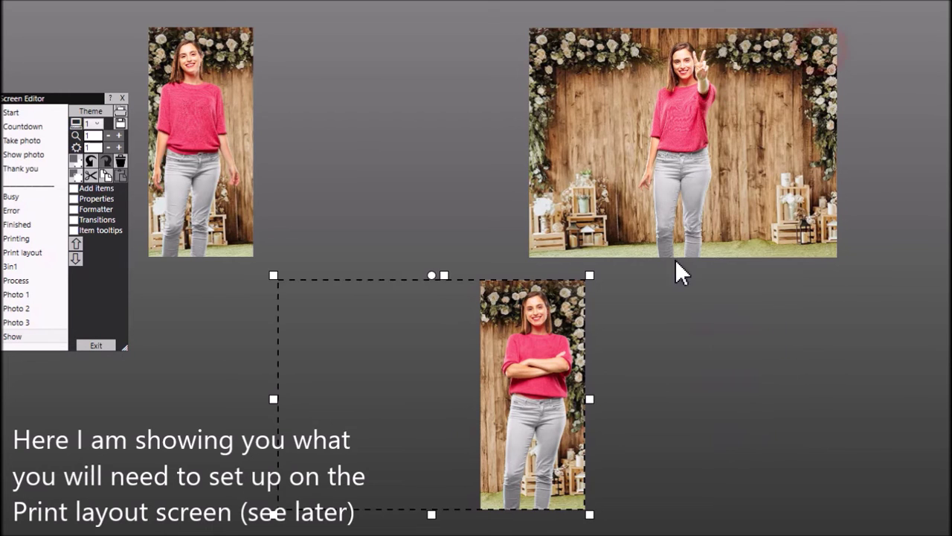
pyautogui.click(726, 320)
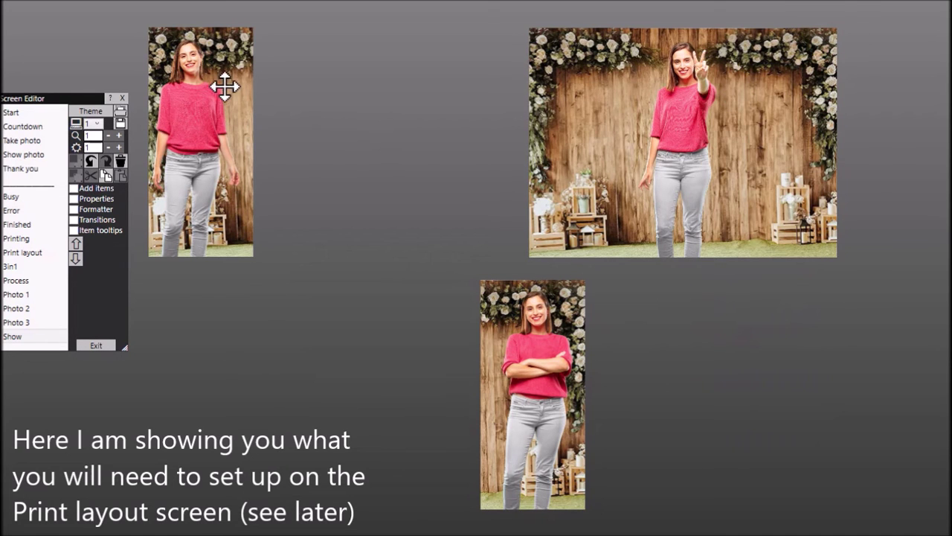
# Place the cropped arms-down photo over the left third and the cropped crossed-arms photo over the right third of the peace-sign photo.
pyautogui.moveTo(220, 84)
pyautogui.mouseDown()
pyautogui.moveTo(255, 84)
pyautogui.moveTo(239, 81)
pyautogui.mouseUp()
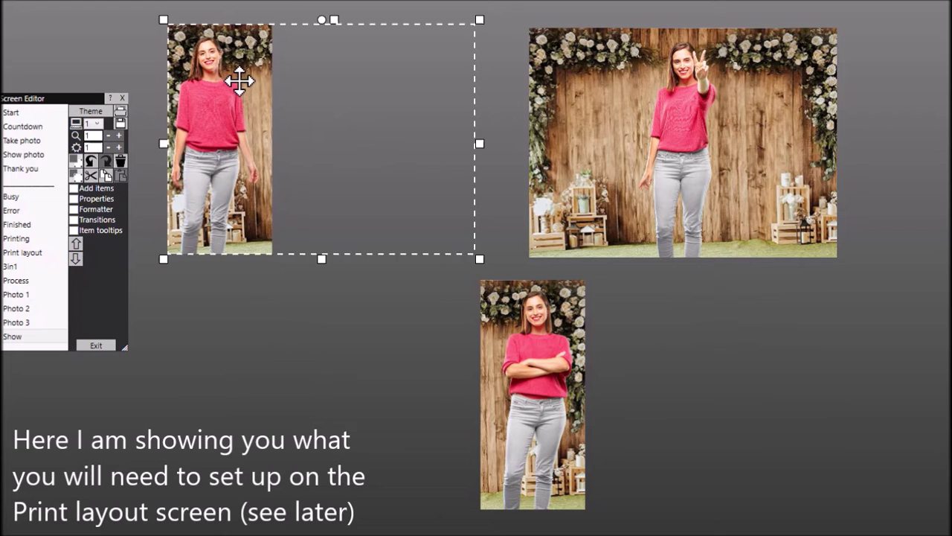
pyautogui.click(702, 84)
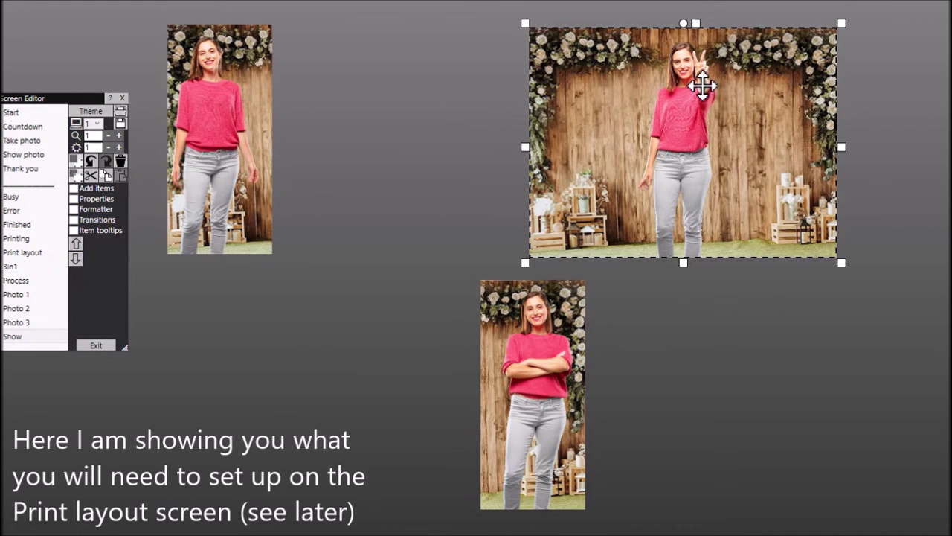
pyautogui.click(567, 346)
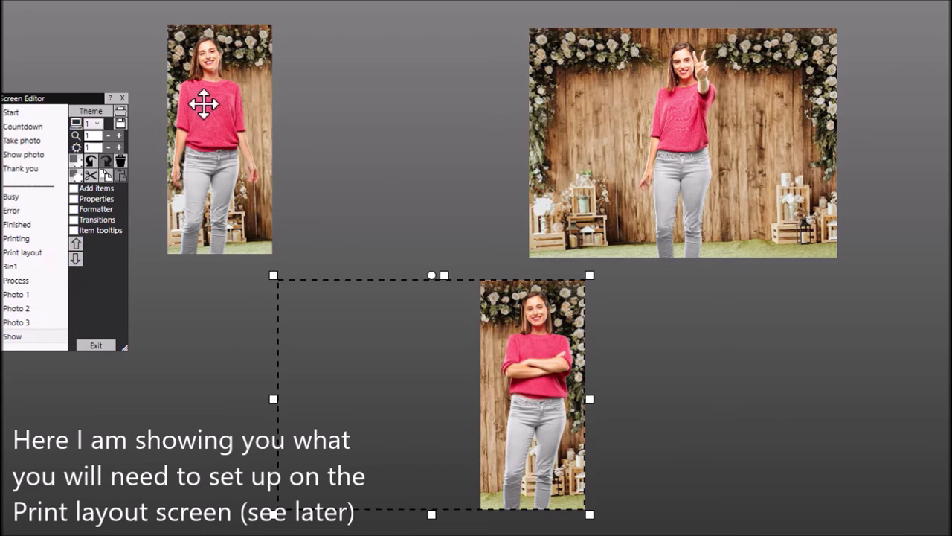
pyautogui.moveTo(198, 102); pyautogui.dragTo(555, 117)
pyautogui.moveTo(508, 349); pyautogui.dragTo(774, 104)
pyautogui.click(877, 307)
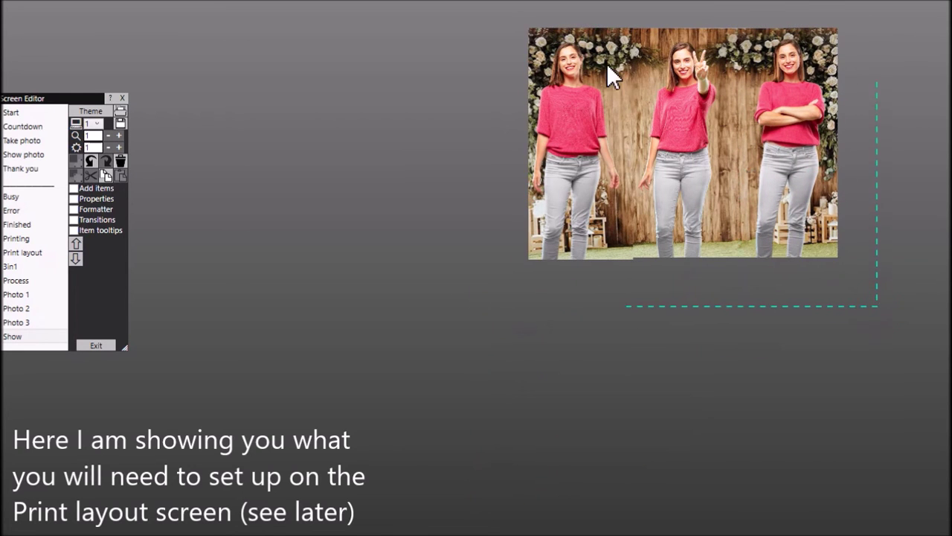
# Move the three merged photos together to the upper left of the Show screen and enlarge them to fill most of it.
pyautogui.click(570, 59)
pyautogui.moveTo(574, 96); pyautogui.dragTo(194, 113)
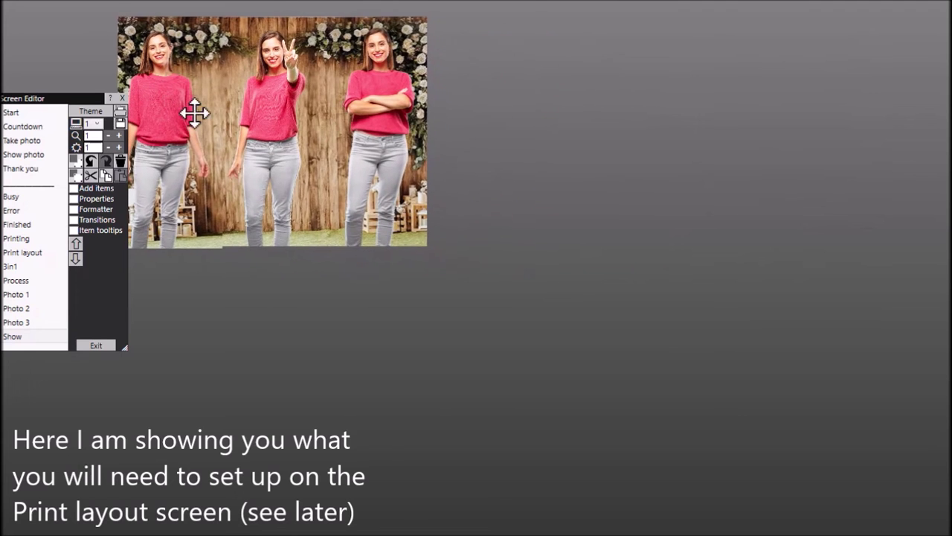
pyautogui.moveTo(432, 256); pyautogui.dragTo(899, 478)
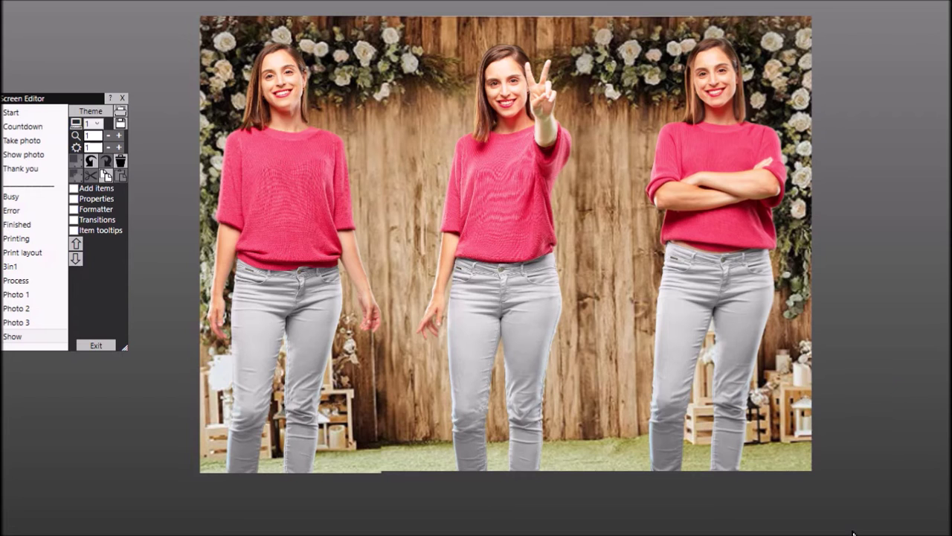
# Select all three photos, set their location to X 0, Y 0 and size to W 800, H 600, and close the properties.
pyautogui.moveTo(852, 516); pyautogui.dragTo(771, 459)
pyautogui.moveTo(252, 104); pyautogui.dragTo(178, 15)
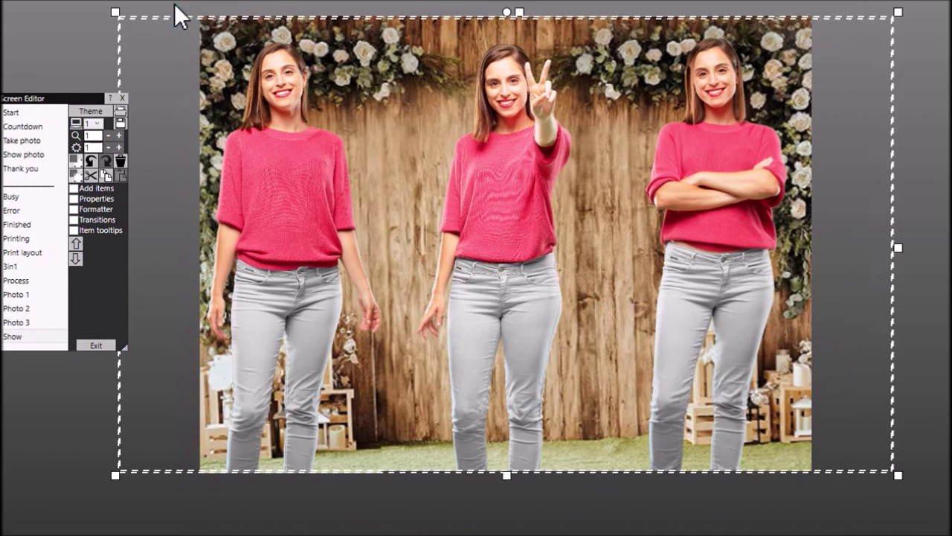
pyautogui.click(88, 199)
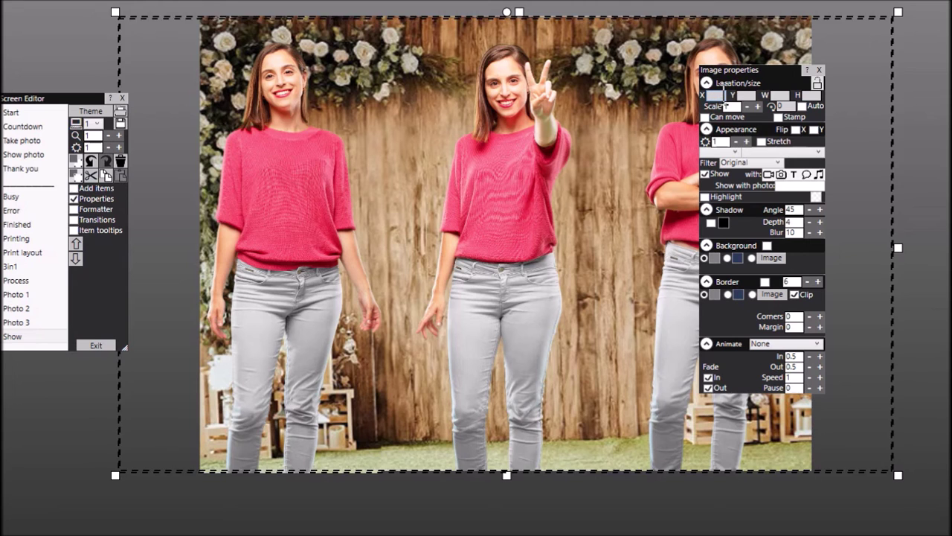
pyautogui.click(744, 95)
pyautogui.write('0')
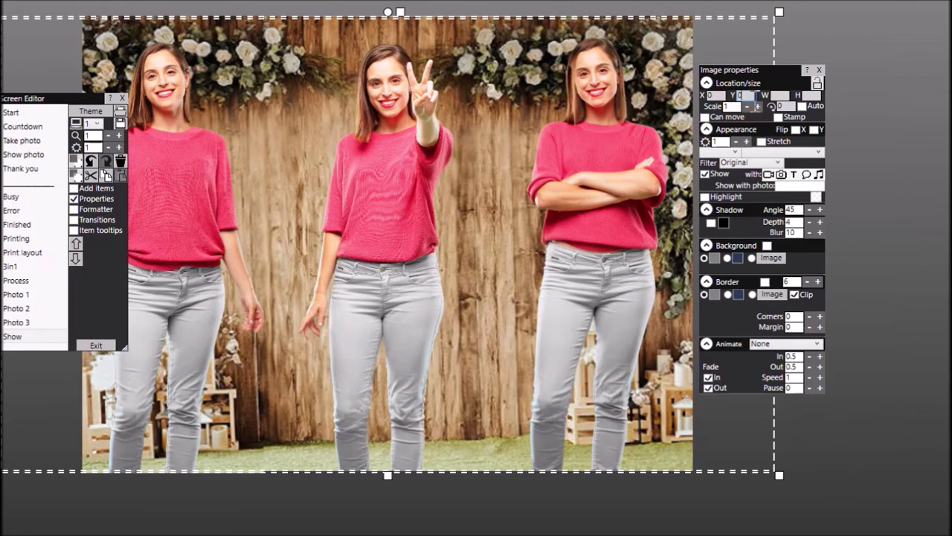
pyautogui.click(779, 91)
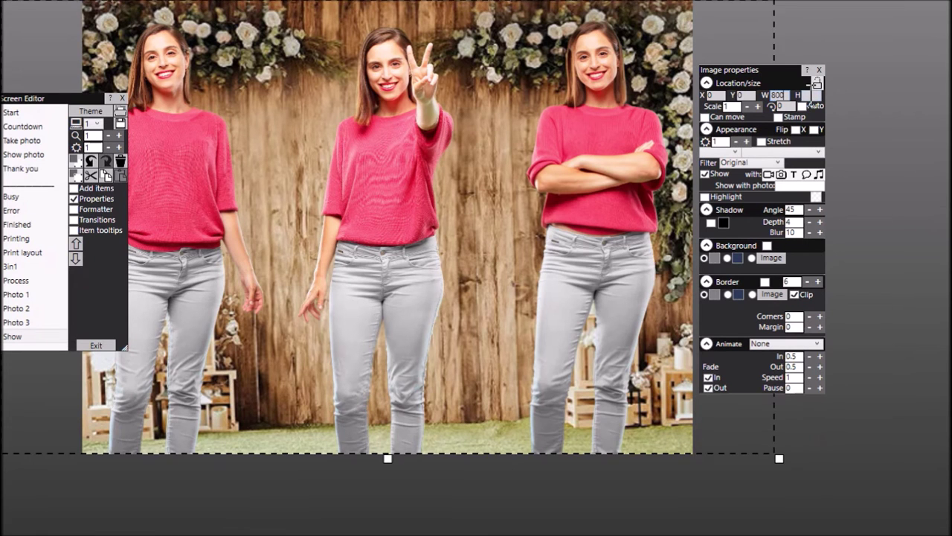
pyautogui.click(813, 95)
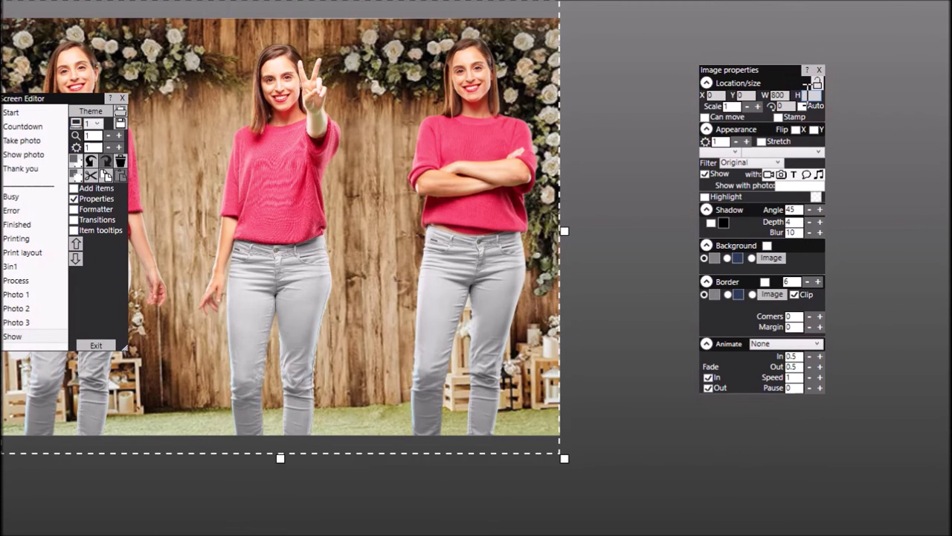
pyautogui.press('Return')
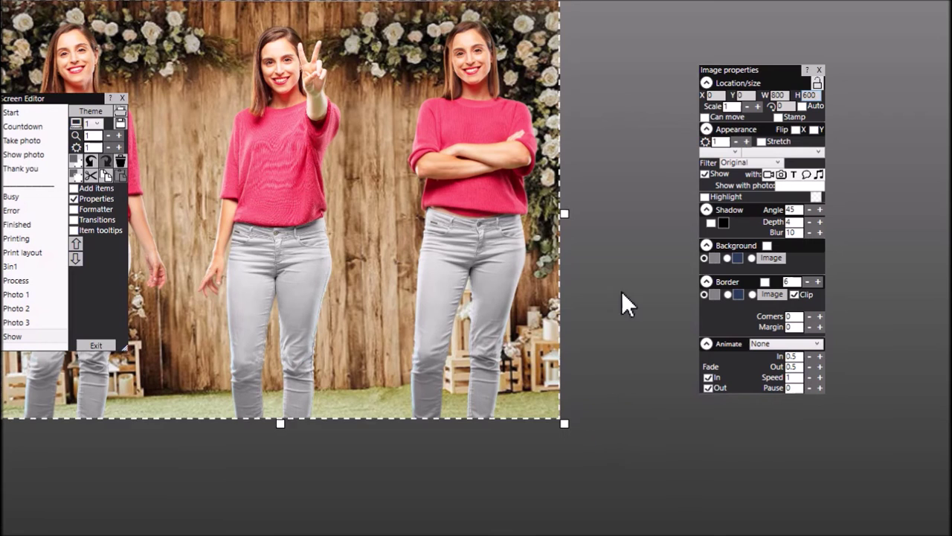
pyautogui.click(820, 70)
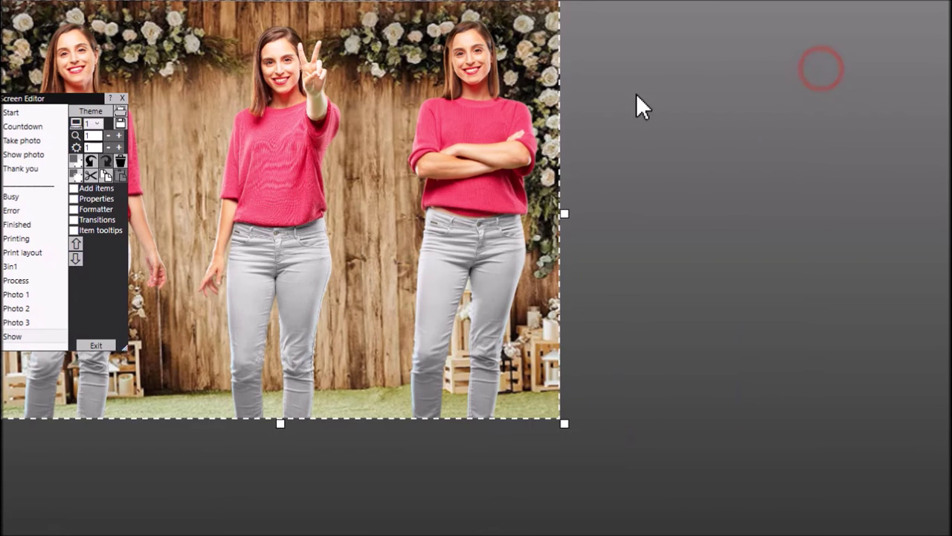
# Group the three selected photos and move the group to the middle of the Show screen.
pyautogui.rightClick(456, 162)
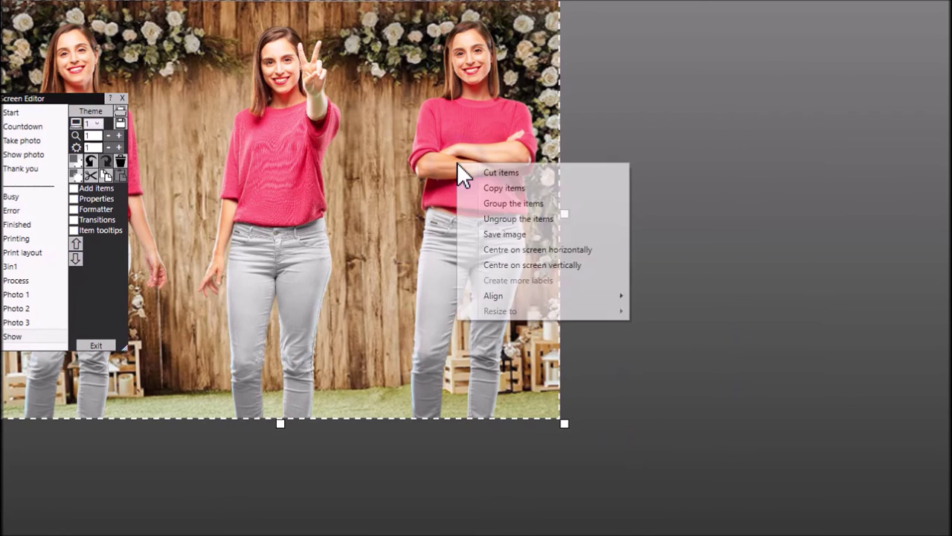
pyautogui.click(518, 202)
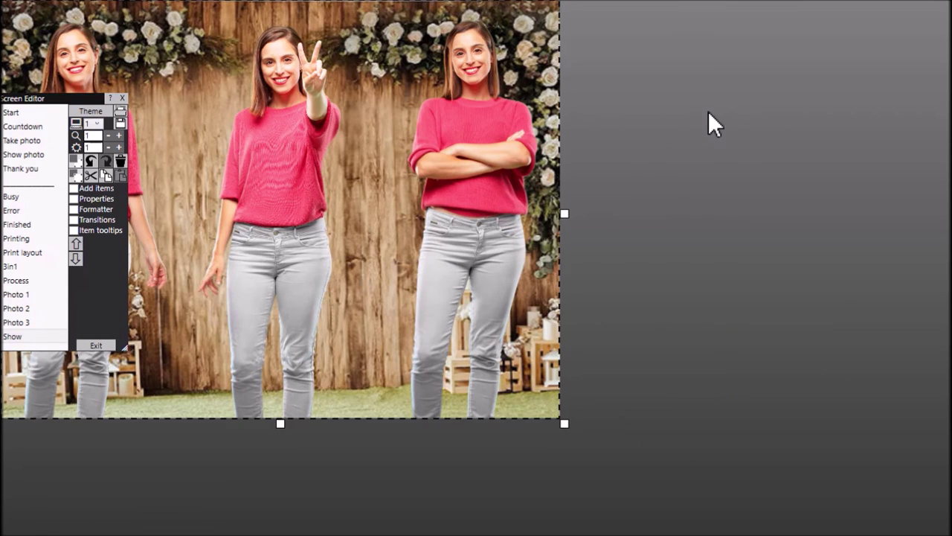
pyautogui.moveTo(369, 98); pyautogui.dragTo(609, 106)
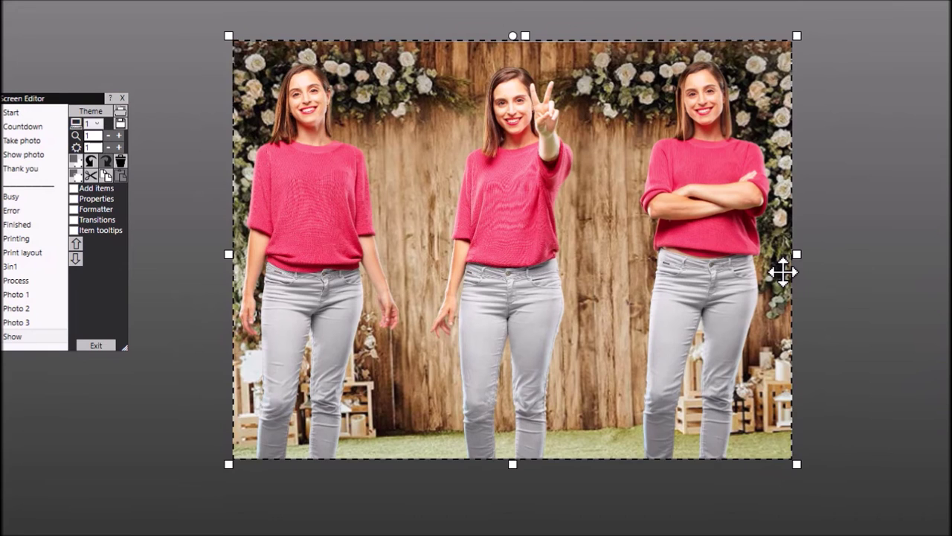
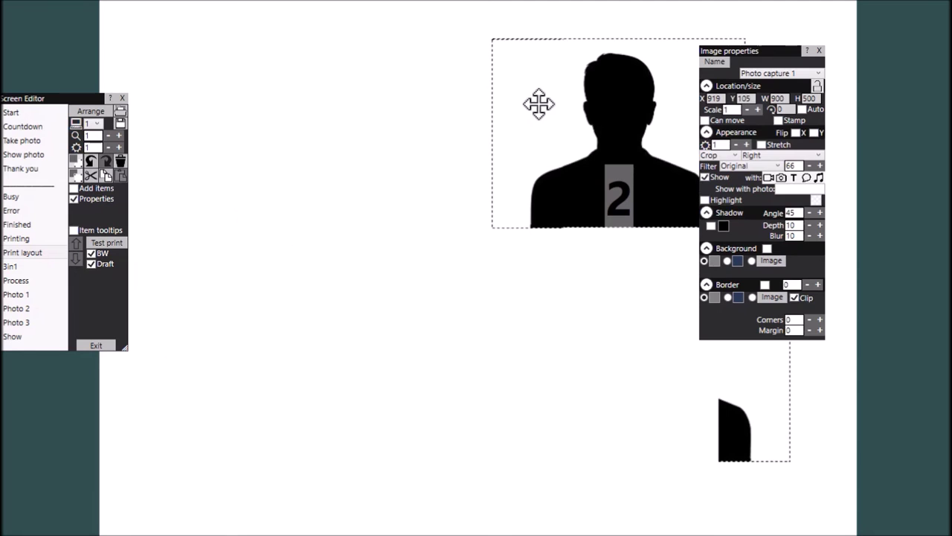
# Move the third photo placeholder onto the other two on the print layout, close the image properties and deselect it.
pyautogui.moveTo(744, 431); pyautogui.dragTo(704, 197)
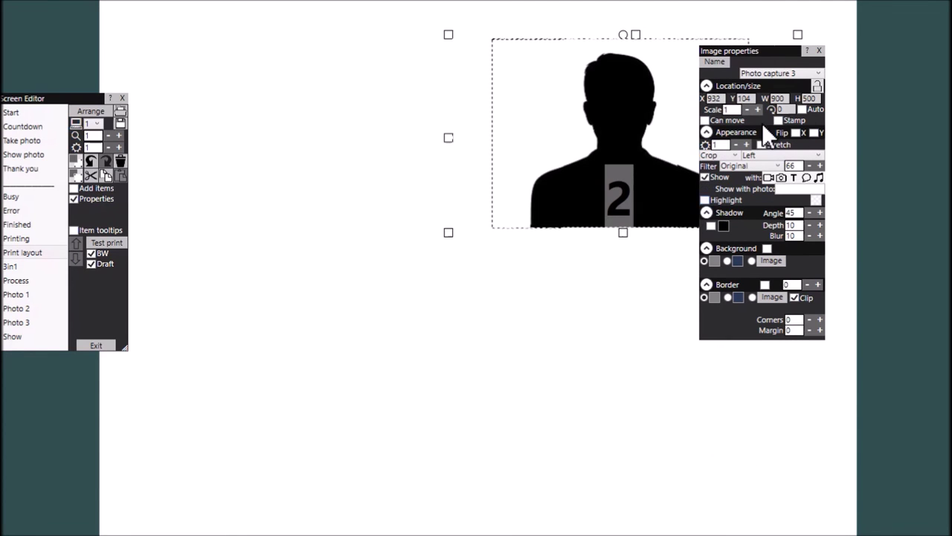
pyautogui.click(819, 51)
pyautogui.click(821, 299)
pyautogui.click(783, 281)
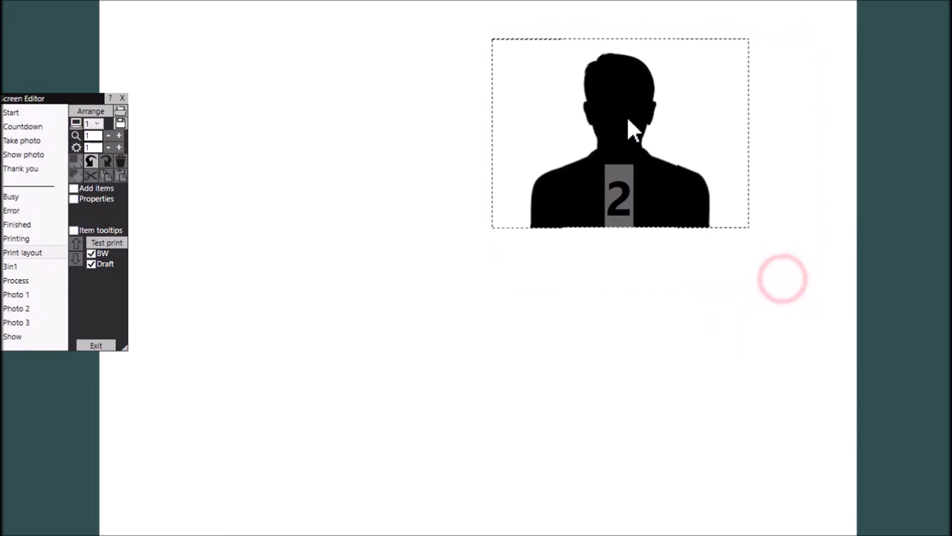
# Select all three stacked print layout photos and set their location to X 0, Y 0 and size to W 800, H 600.
pyautogui.click(474, 43)
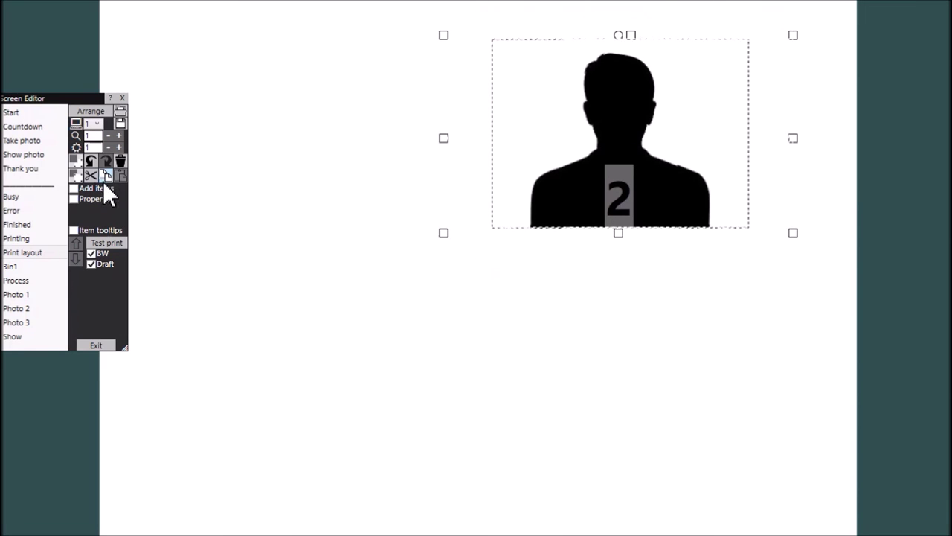
pyautogui.click(94, 199)
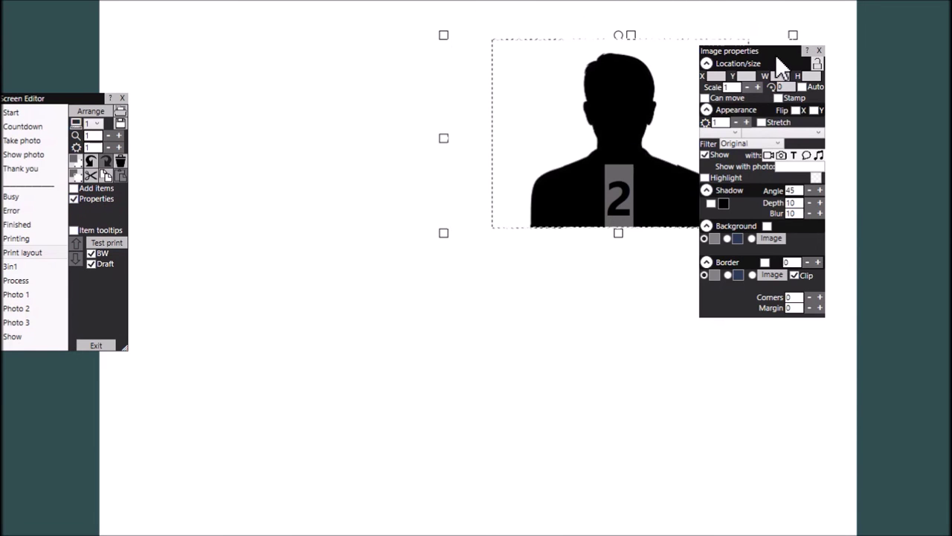
pyautogui.moveTo(779, 65); pyautogui.dragTo(283, 197)
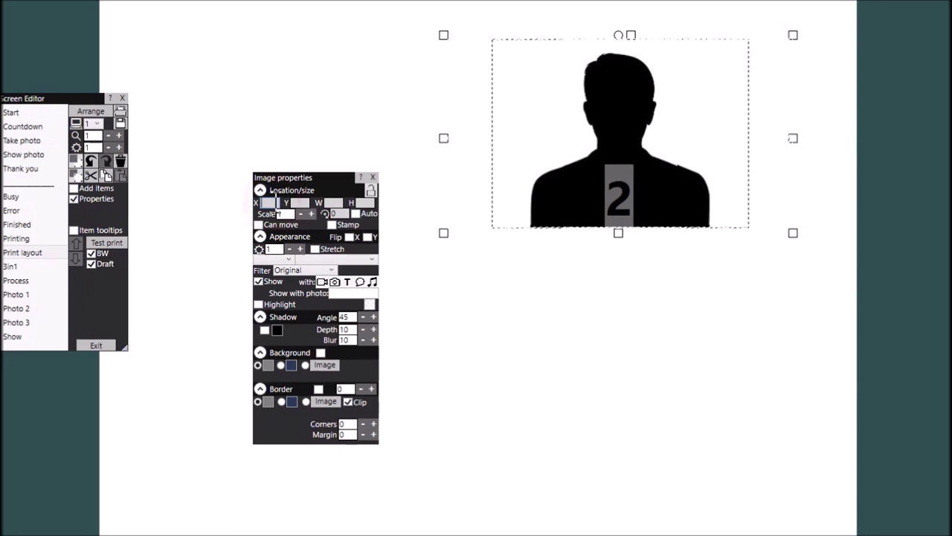
pyautogui.write('0')
pyautogui.click(298, 203)
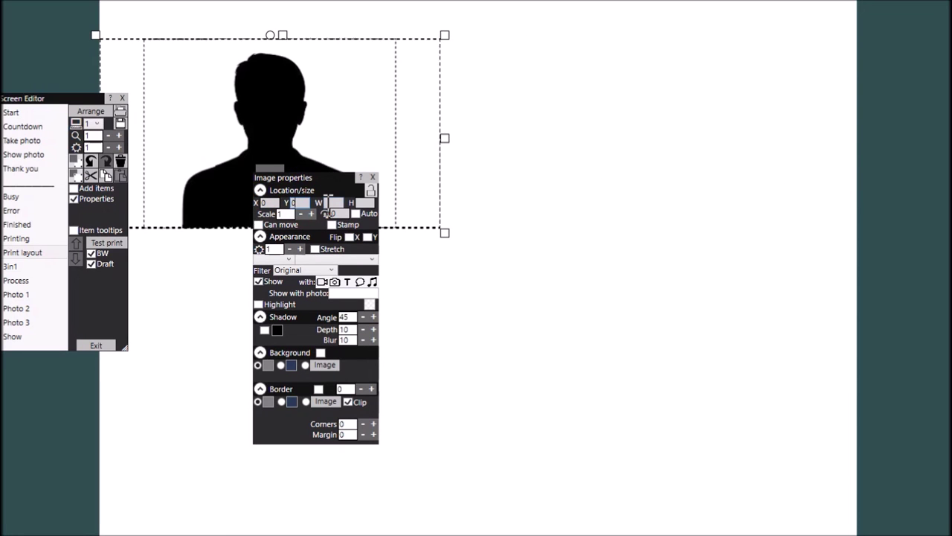
pyautogui.write('0')
pyautogui.click(331, 202)
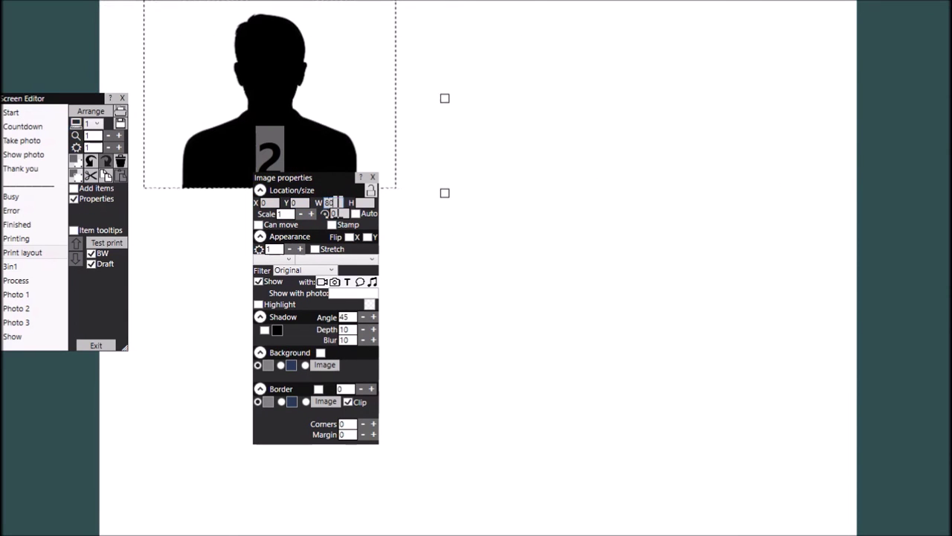
pyautogui.click(363, 201)
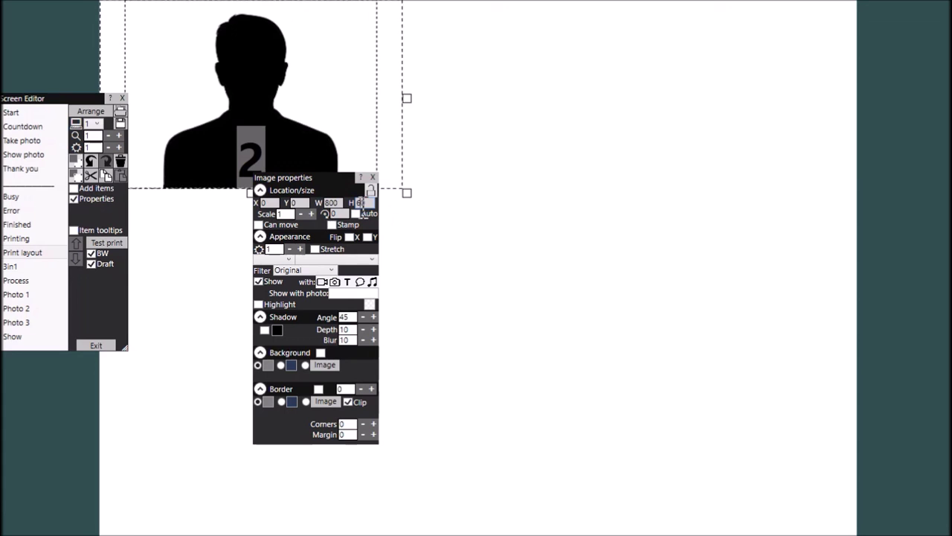
pyautogui.press('Return')
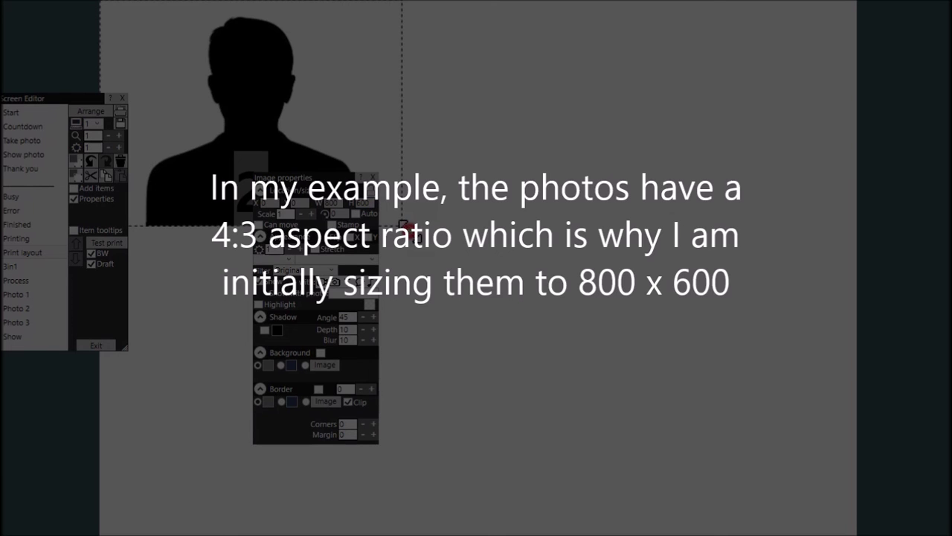
# Enlarge the stacked photos to about 1980 x 1416 and shift them to about X -37, Y 4 to cover the print layout's height.
pyautogui.moveTo(428, 246); pyautogui.dragTo(844, 528)
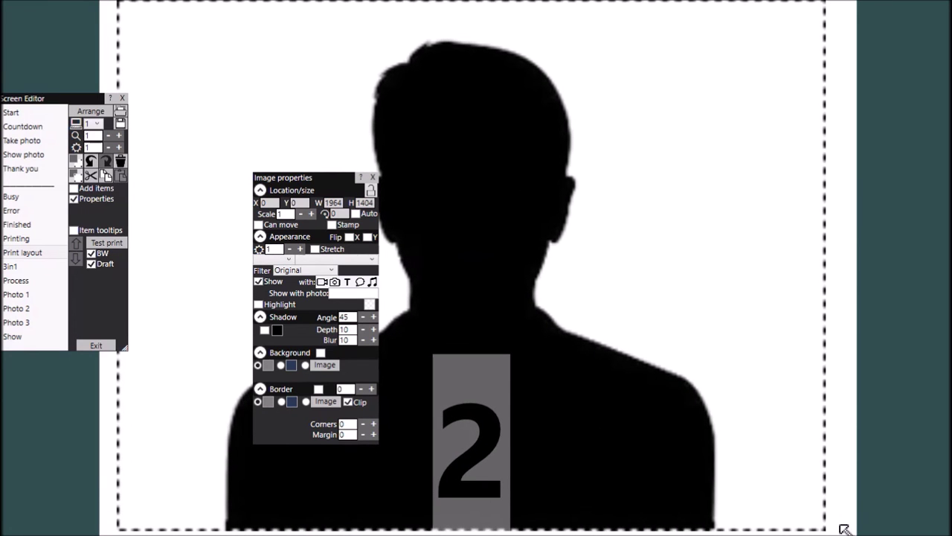
pyautogui.moveTo(510, 238); pyautogui.dragTo(498, 233)
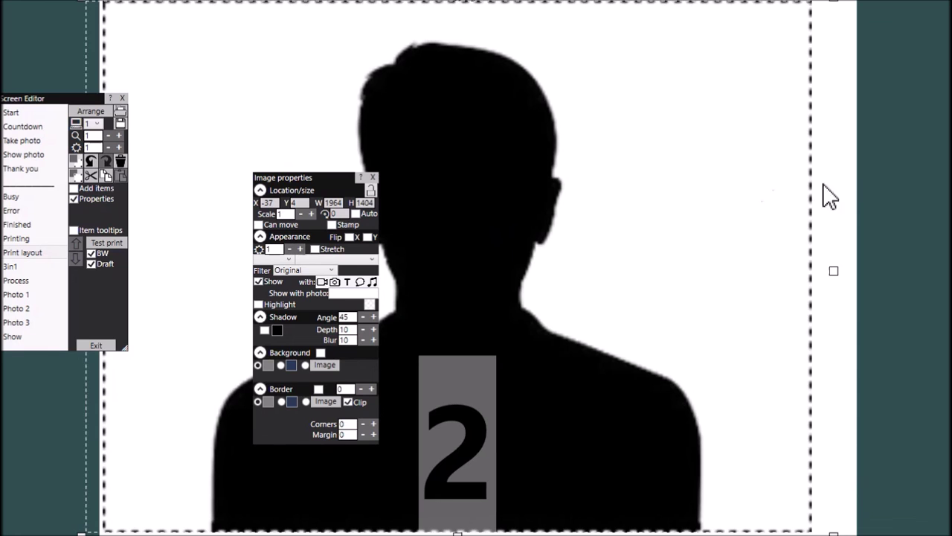
pyautogui.scroll(-1, 846, 187)
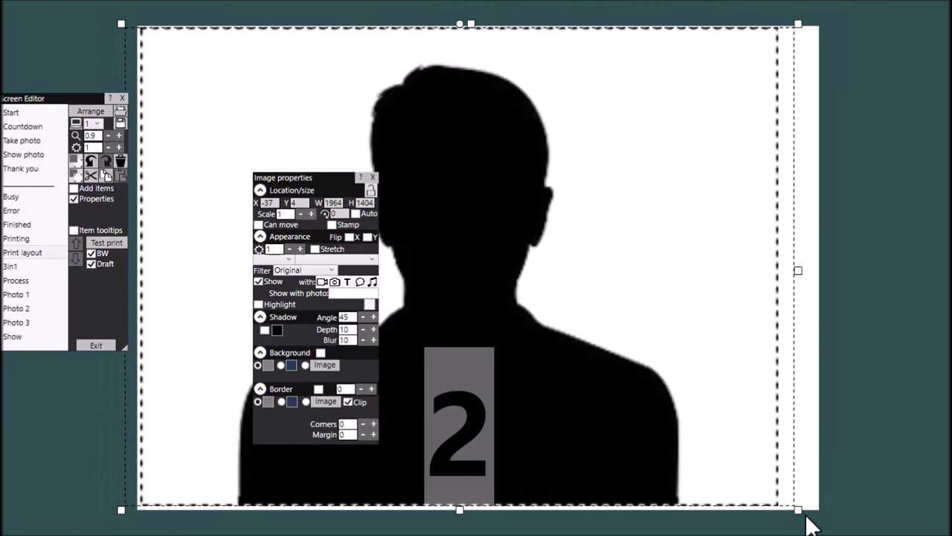
pyautogui.moveTo(797, 508); pyautogui.dragTo(803, 513)
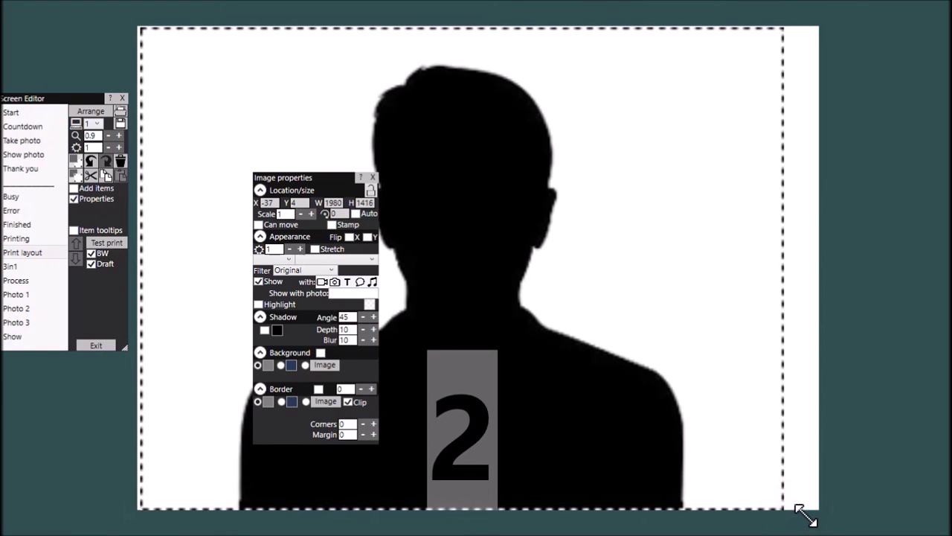
# Turn on Stretch for the three stacked photos and widen them to the right edge of the print layout.
pyautogui.click(401, 249)
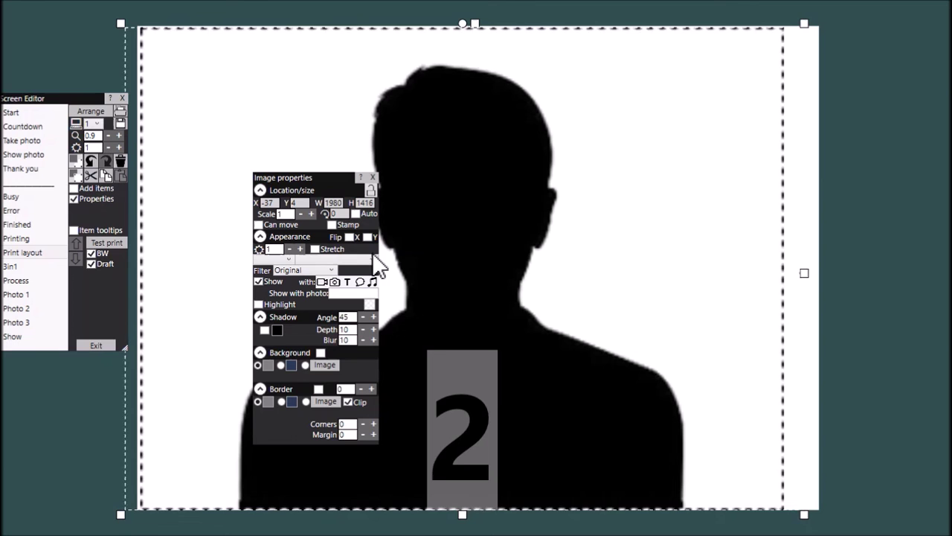
pyautogui.click(315, 249)
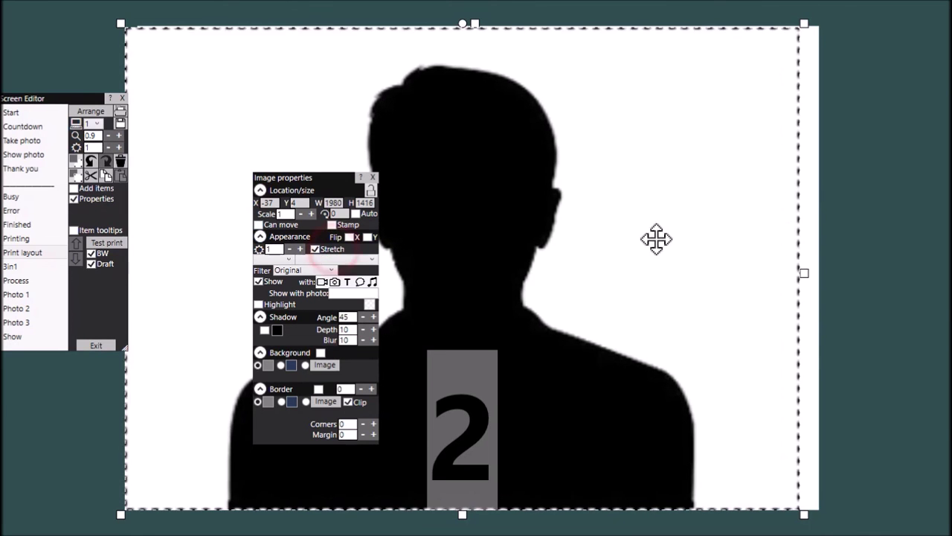
pyautogui.click(805, 269)
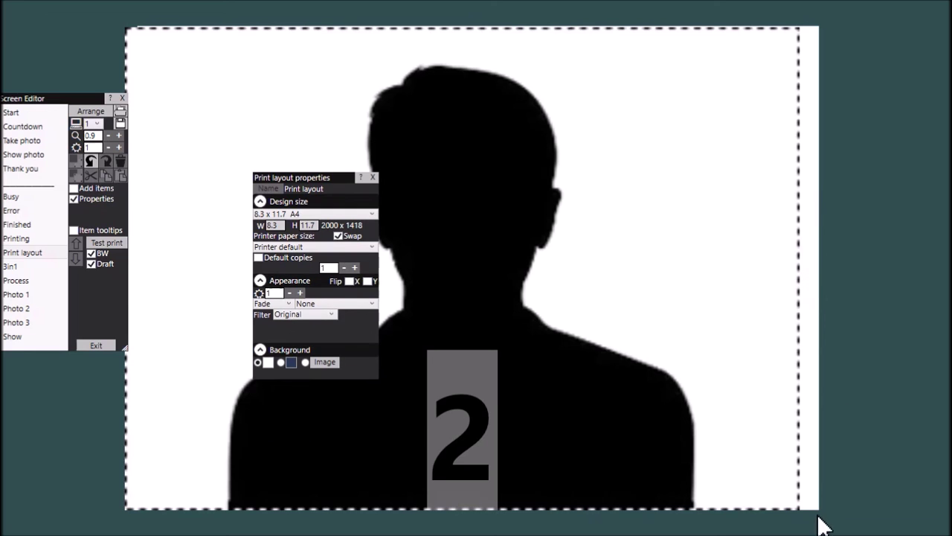
pyautogui.moveTo(761, 443); pyautogui.dragTo(766, 439)
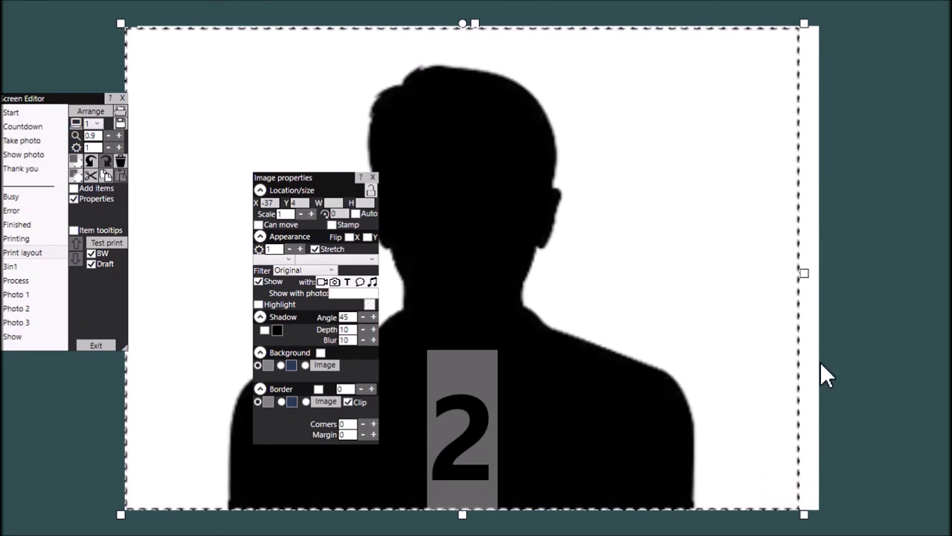
pyautogui.moveTo(804, 276); pyautogui.dragTo(825, 279)
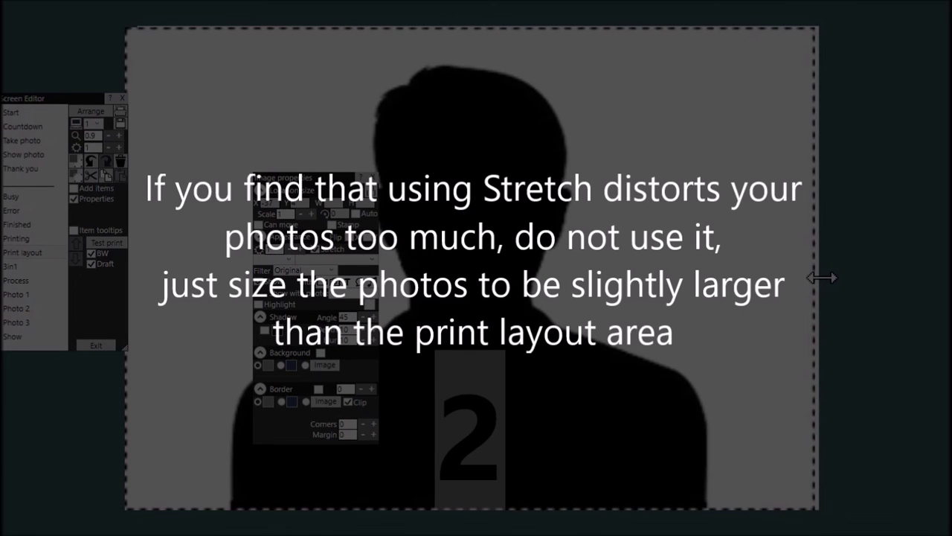